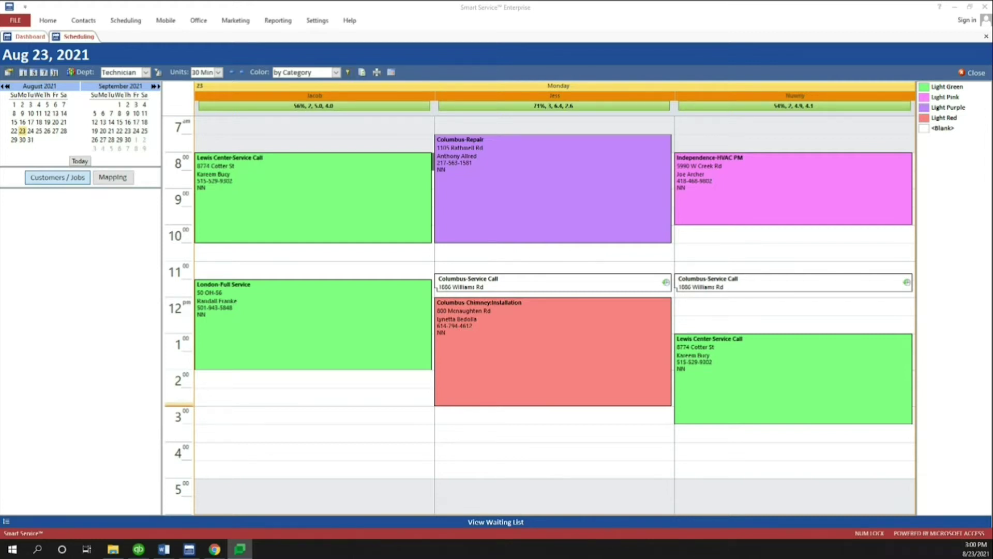
Open the customer record for the 11:00 Columbus-Service Call appointment from its context menu.
right_click(837, 288)
click(876, 291)
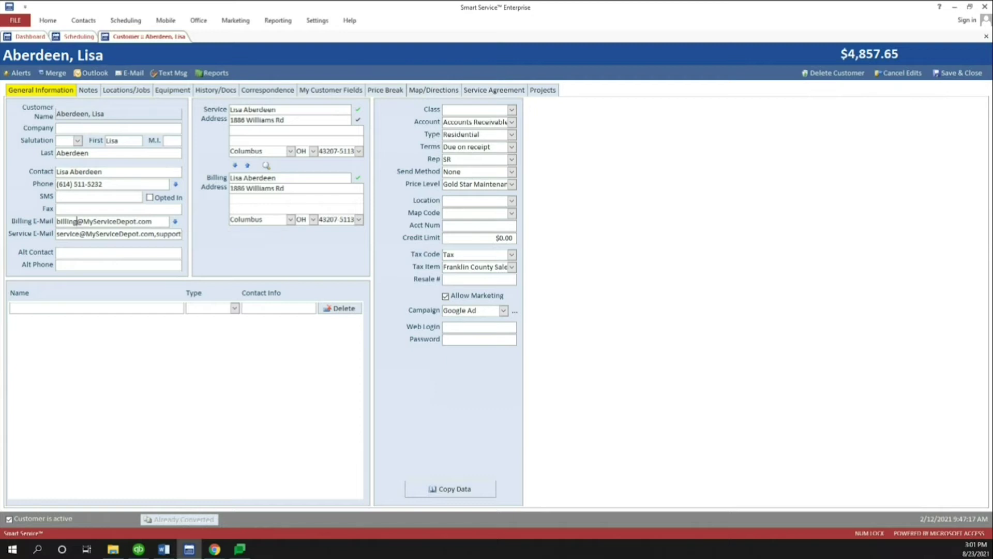
Highlight the billing e-mail address and both service e-mail addresses on the General Information tab.
double_click(77, 220)
double_click(76, 234)
click(157, 233)
drag(157, 234, 181, 234)
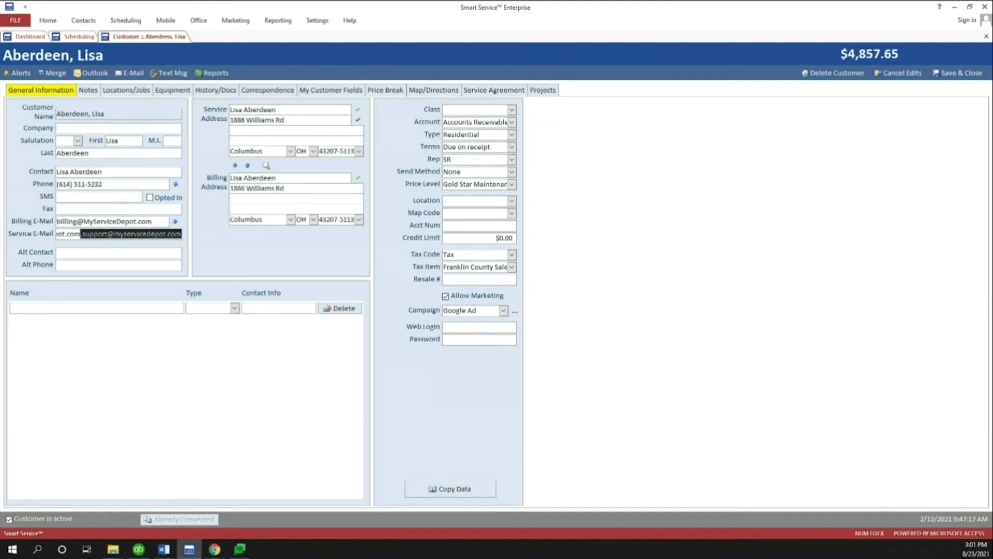
click(181, 234)
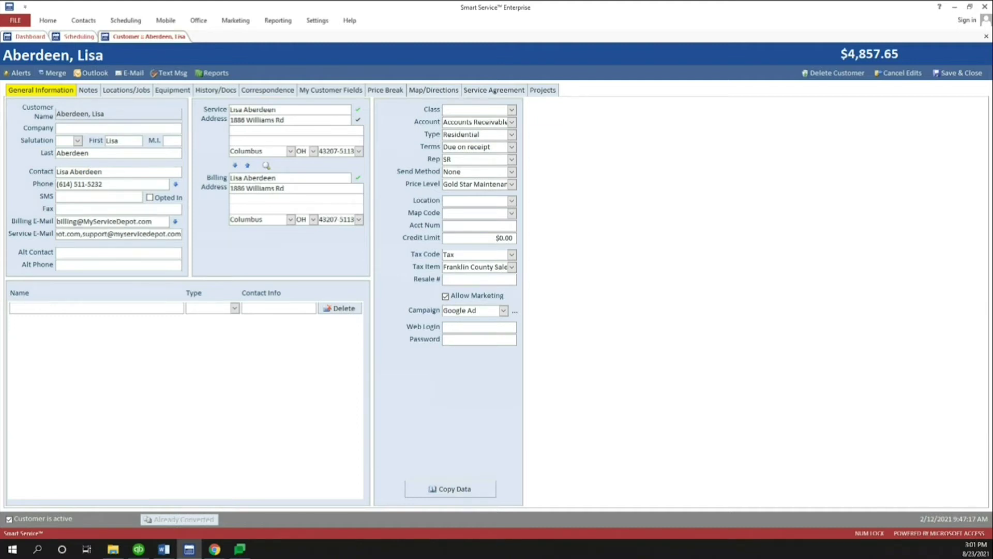
drag(80, 233, 58, 233)
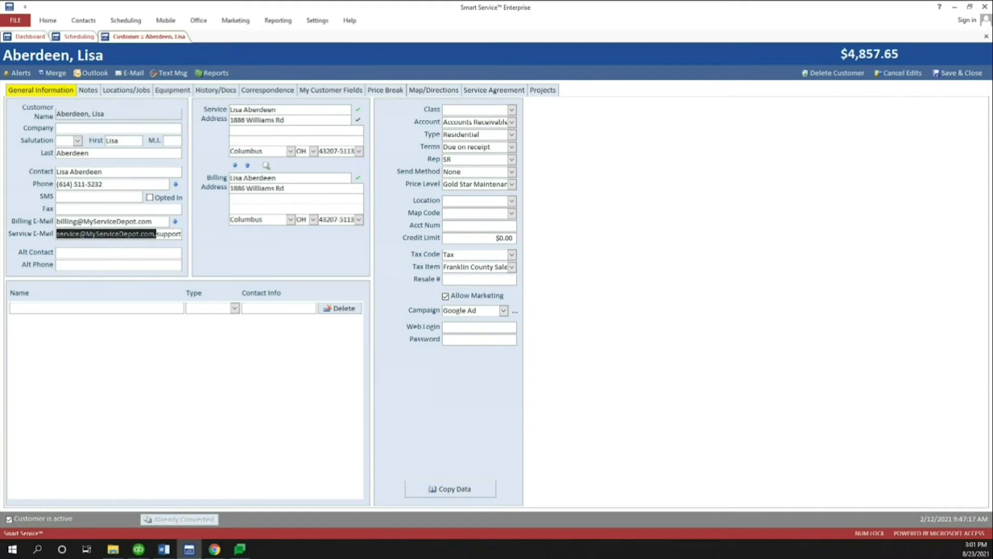
drag(152, 222, 56, 222)
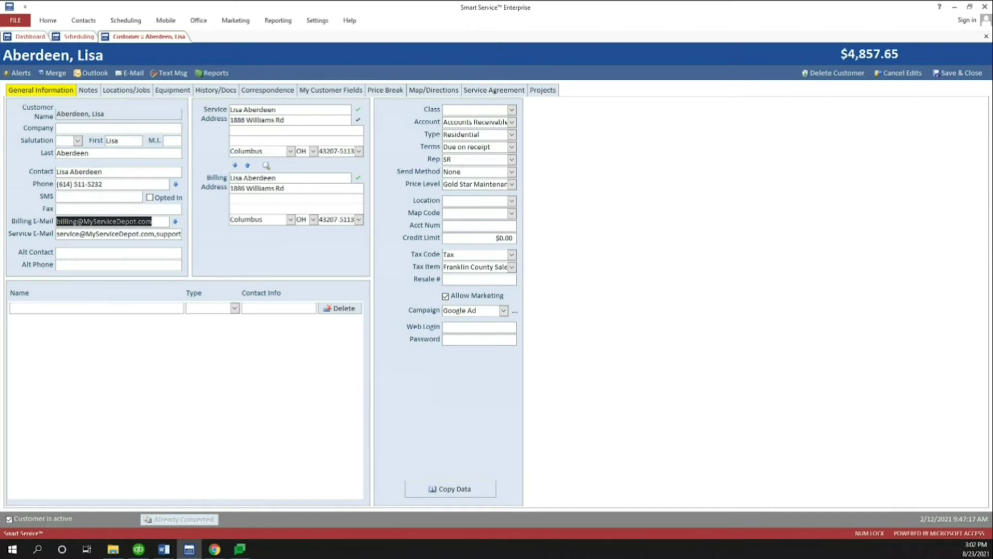
drag(57, 233, 181, 234)
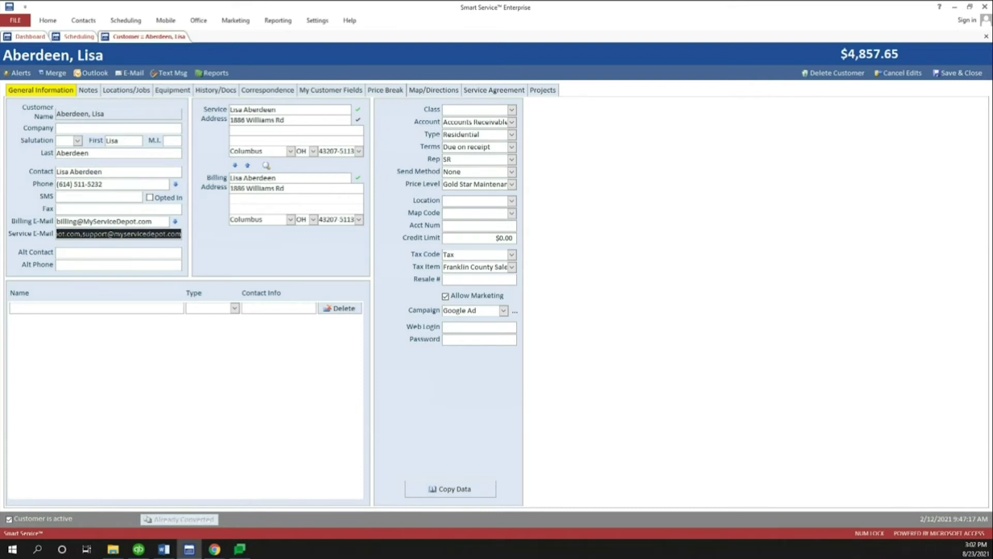
drag(57, 222, 151, 221)
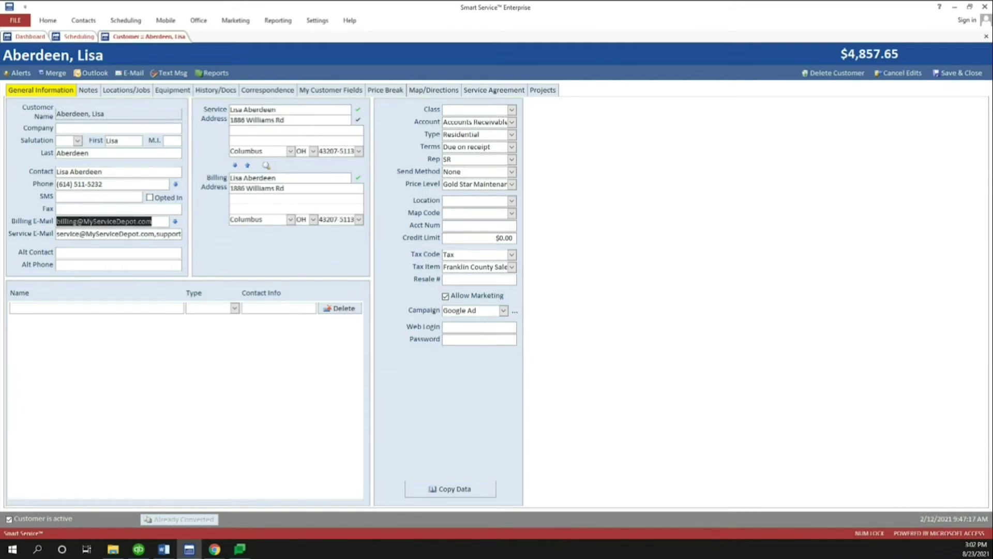
drag(63, 233, 156, 234)
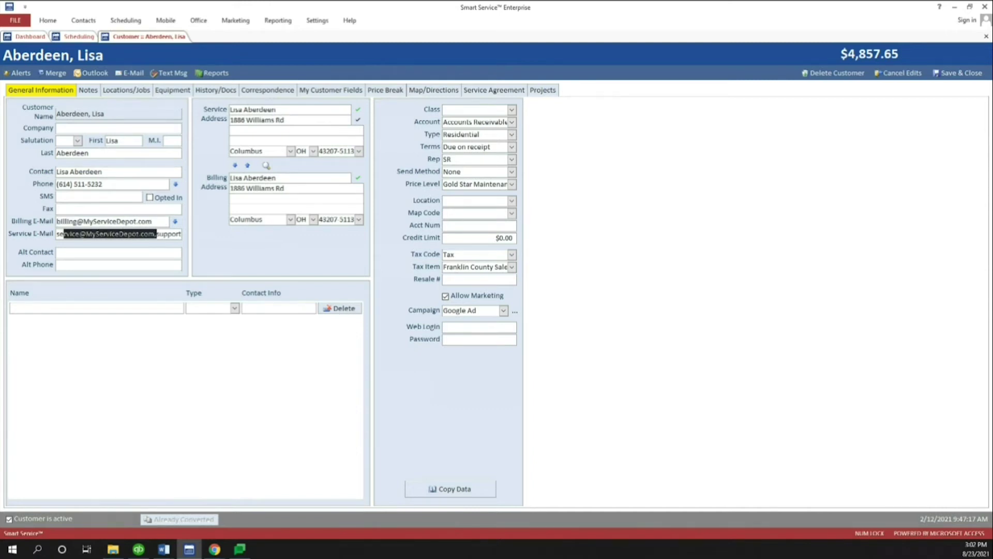
click(156, 234)
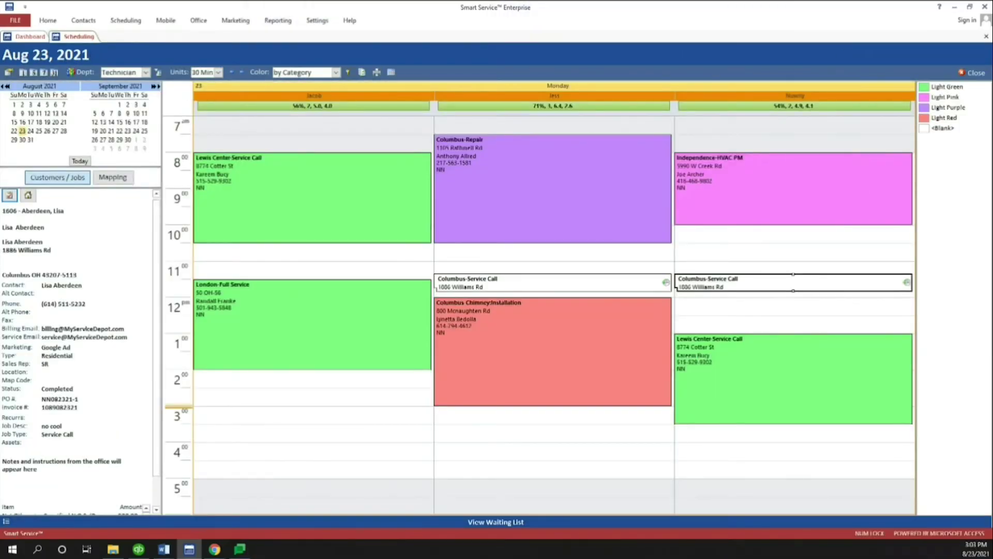
Bring up the Dashboard with Ctrl+F6 and go to the Office area.
key(ctrl+F6)
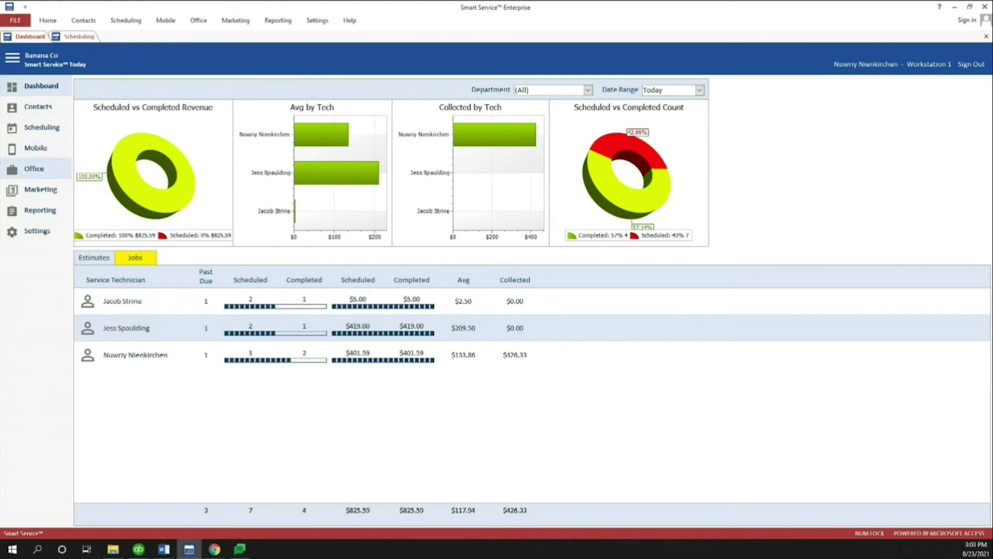
click(35, 169)
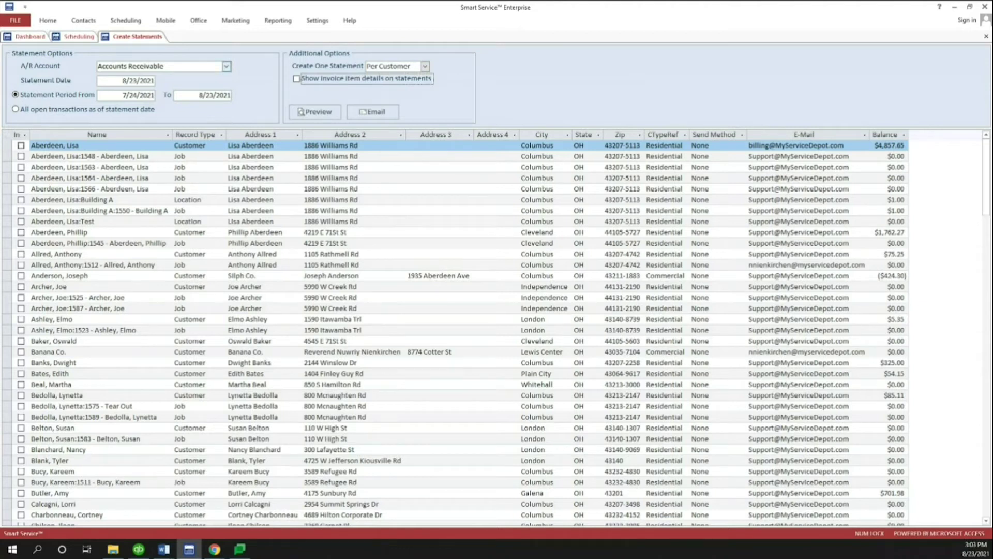
click(226, 67)
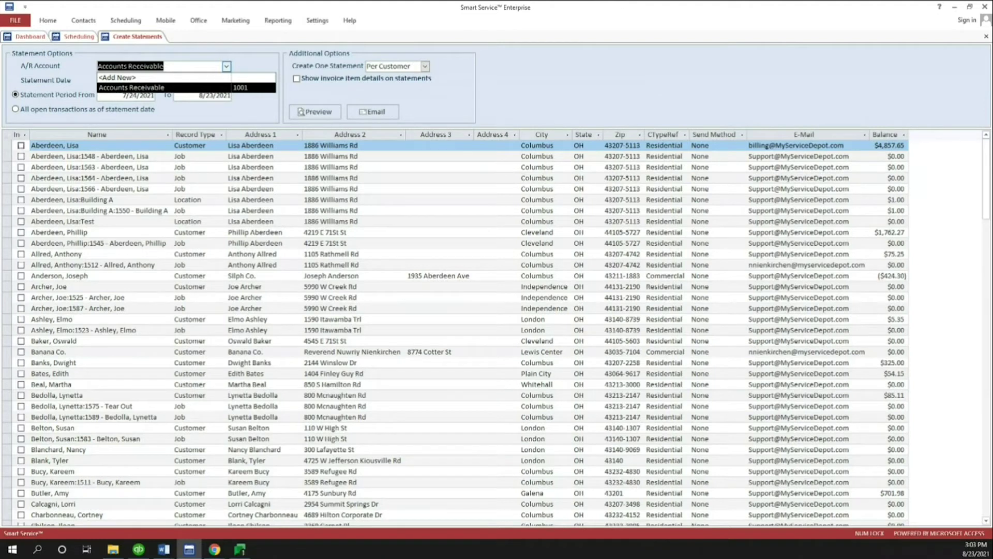
key(Return)
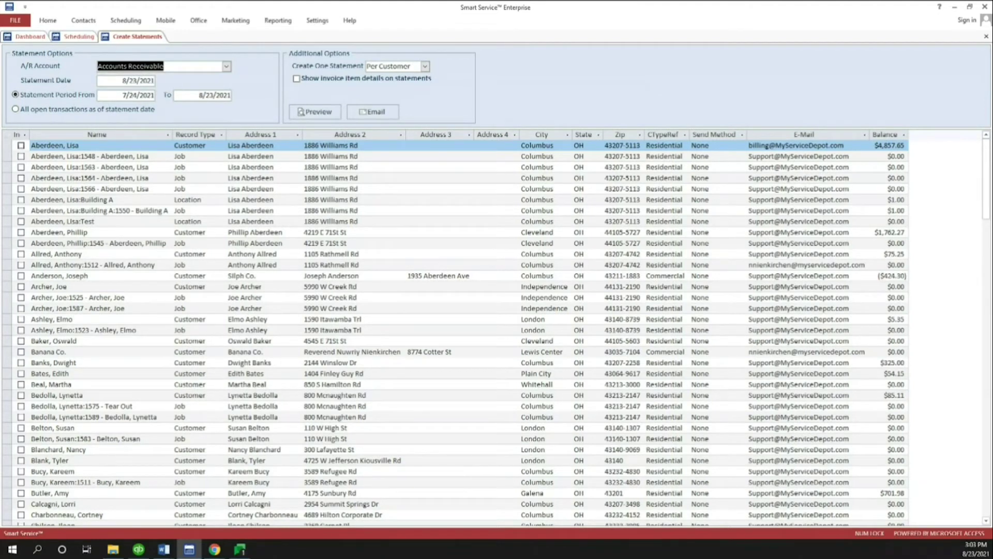
key(Tab)
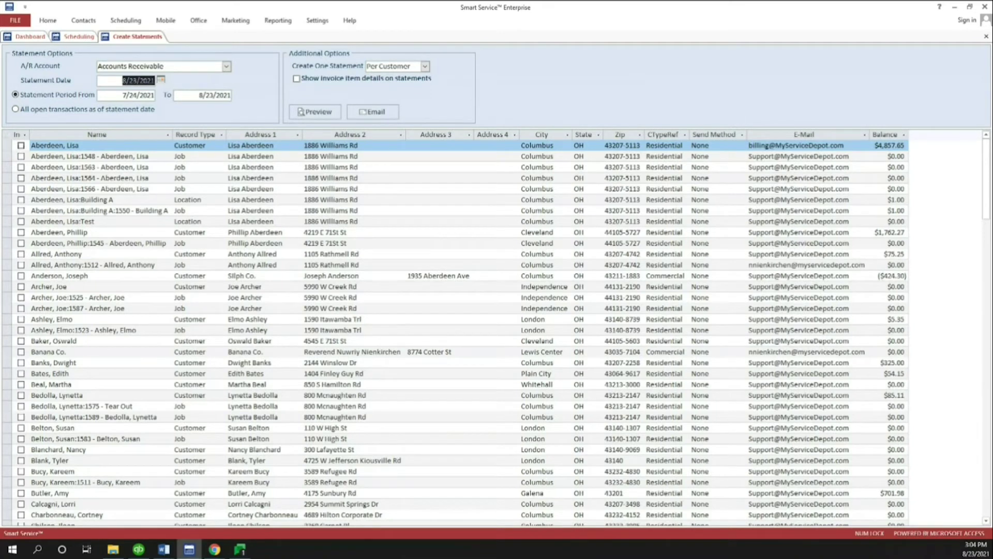
key(Tab)
key(Tab)
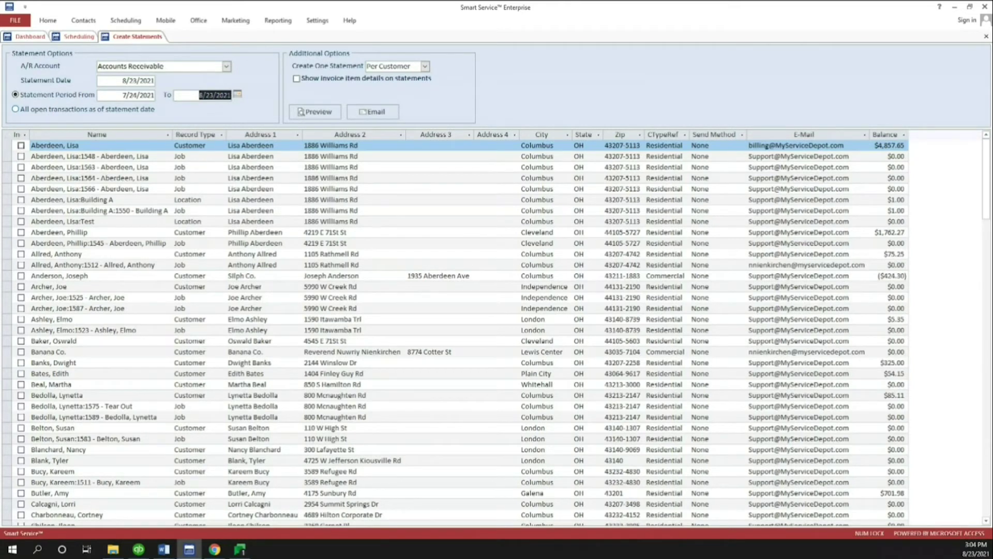
drag(121, 80, 156, 80)
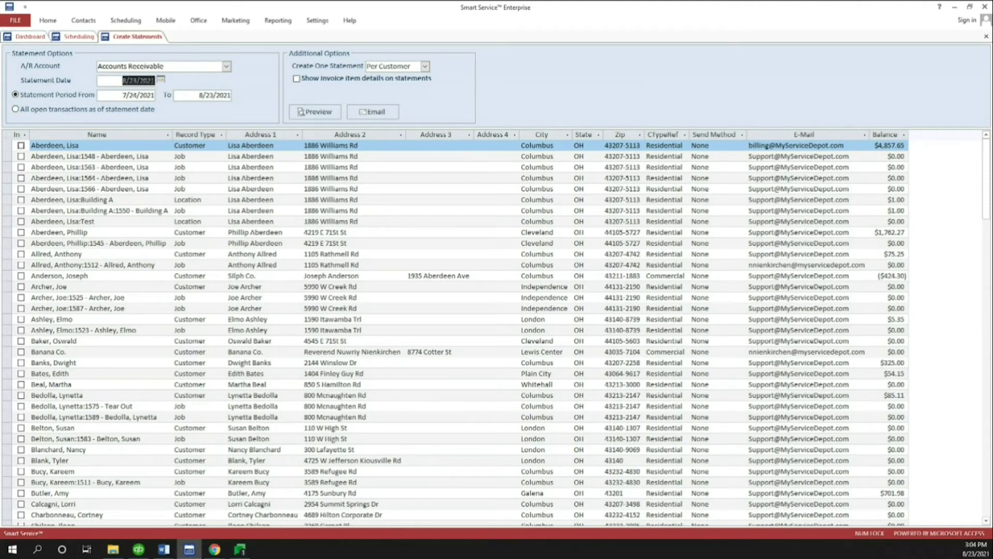
key(Tab)
key(Tab)
key(shift+Tab)
key(shift+Tab)
Keep statements grouped Per Customer and enable 'Show invoice item details on statements'.
click(424, 67)
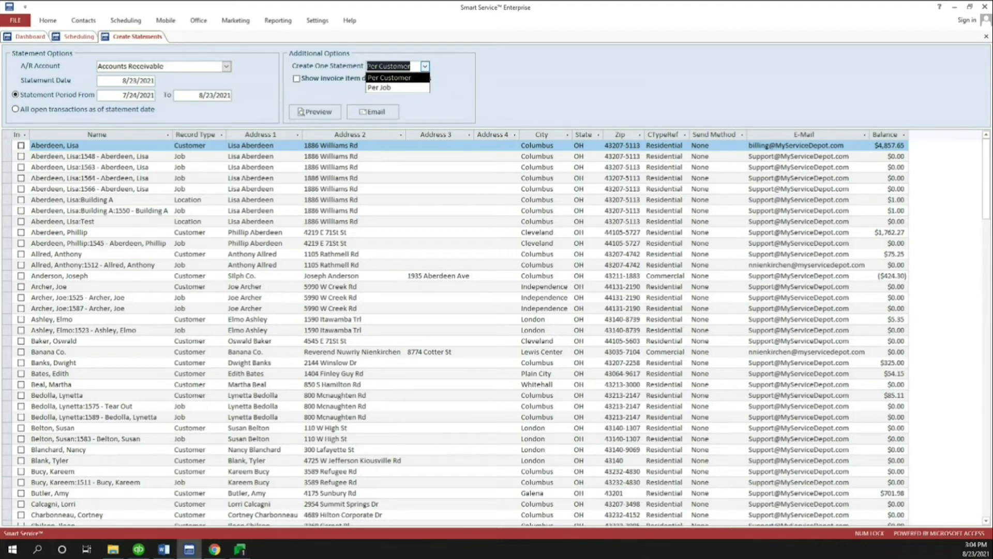
click(425, 67)
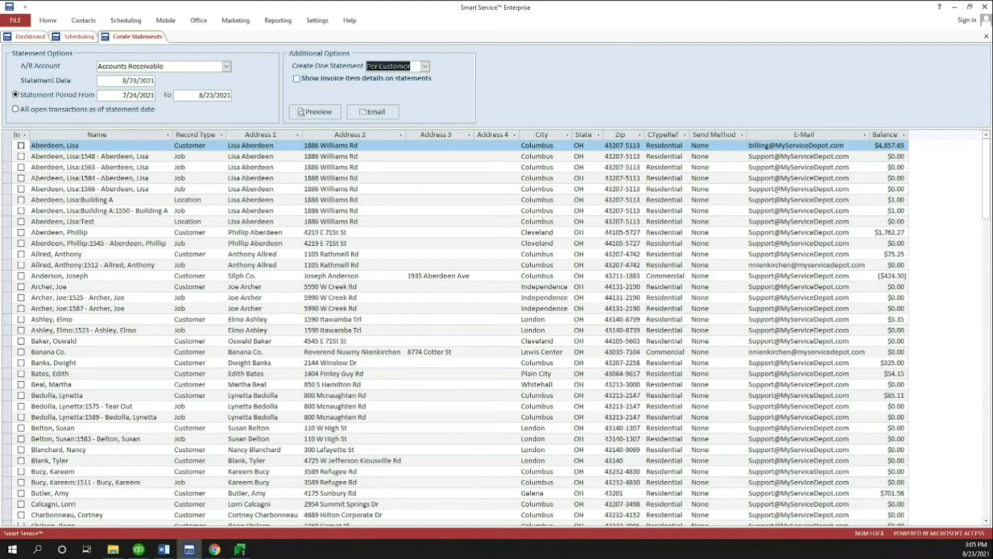
click(296, 79)
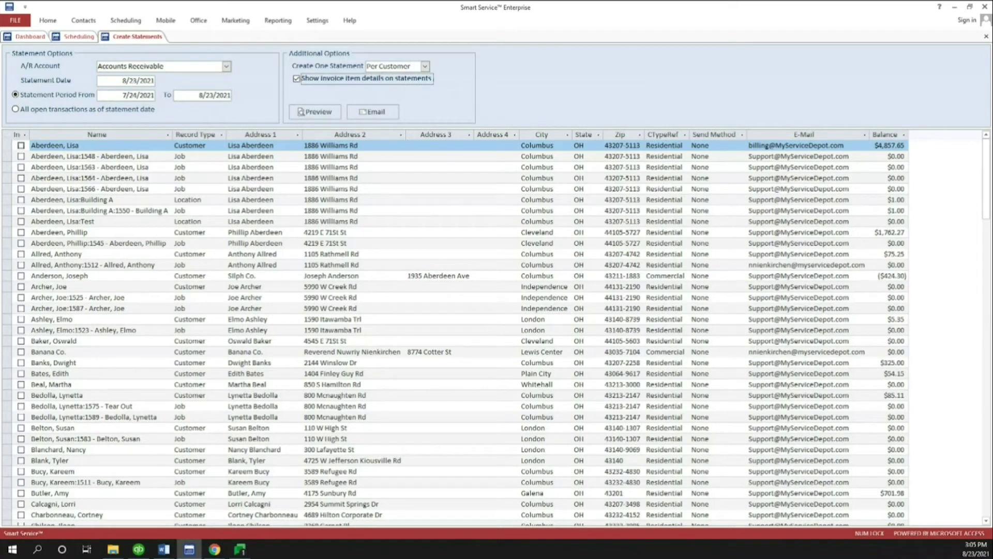
Step through the customer grid rows to the Building A job, then toggle the first customer's In checkbox.
click(54, 146)
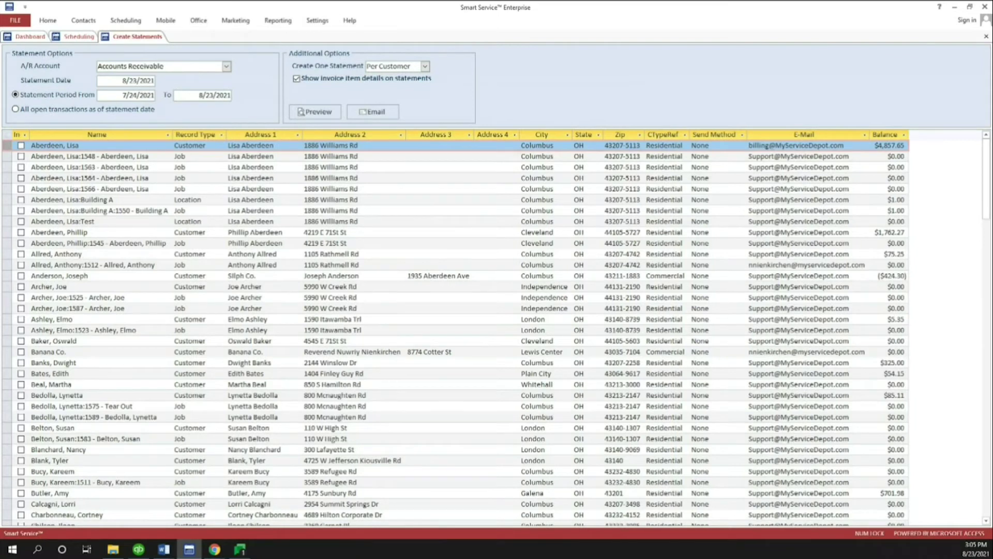
click(55, 156)
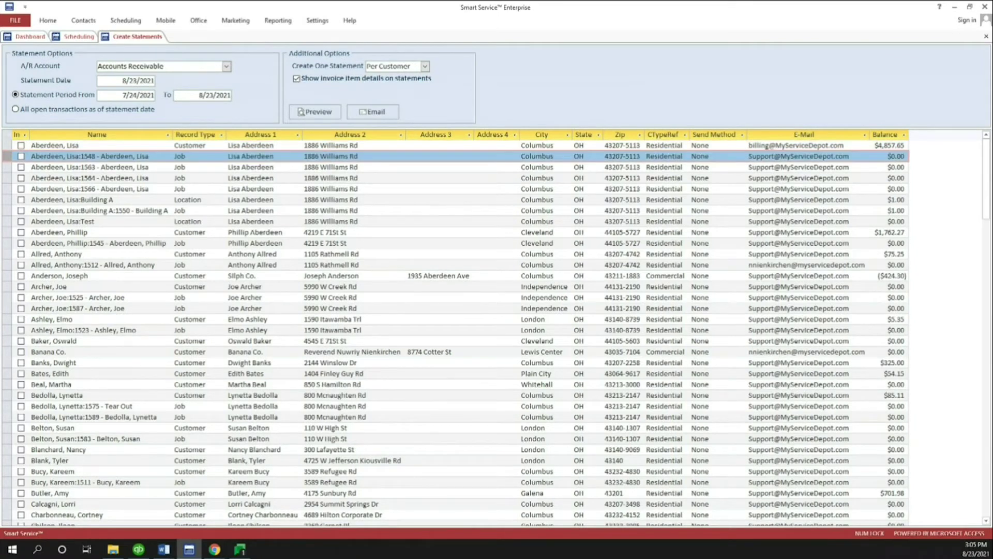
click(55, 167)
click(54, 200)
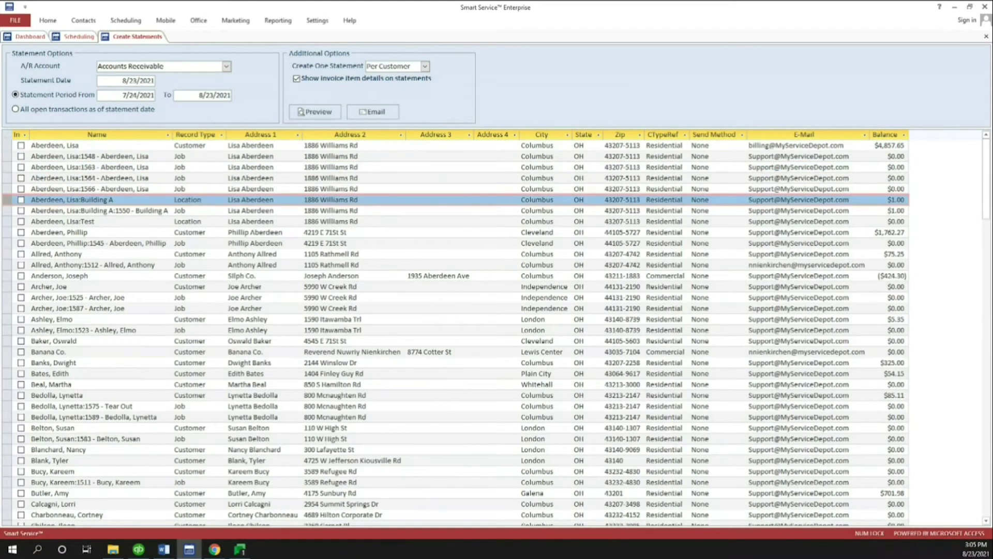
click(55, 211)
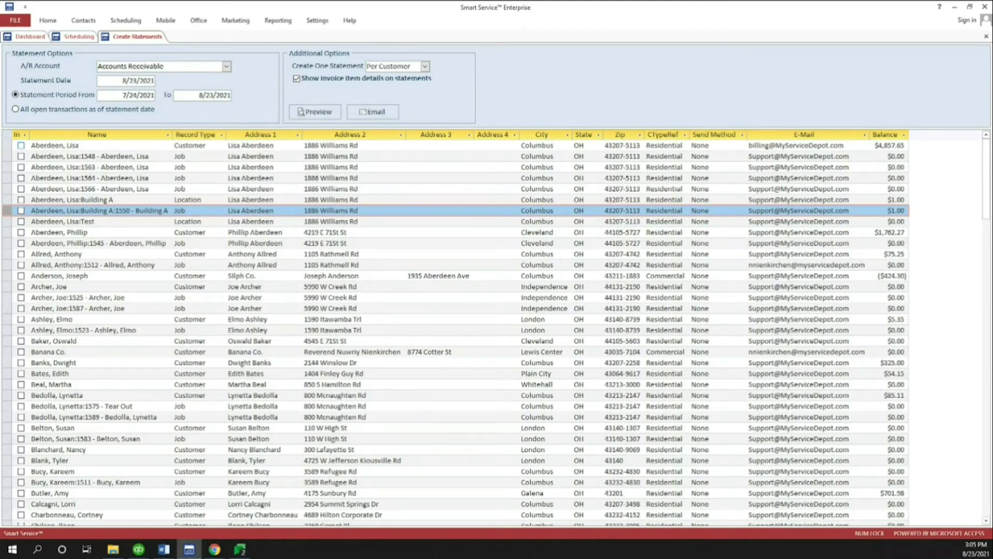
click(21, 145)
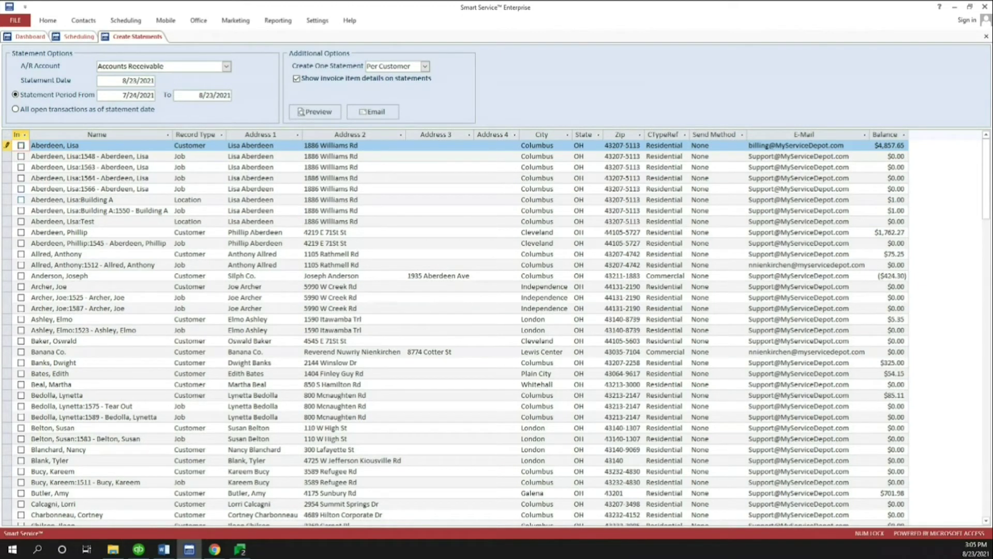
Mark the first customer for a statement while leaving its Building A location row unmarked.
click(21, 200)
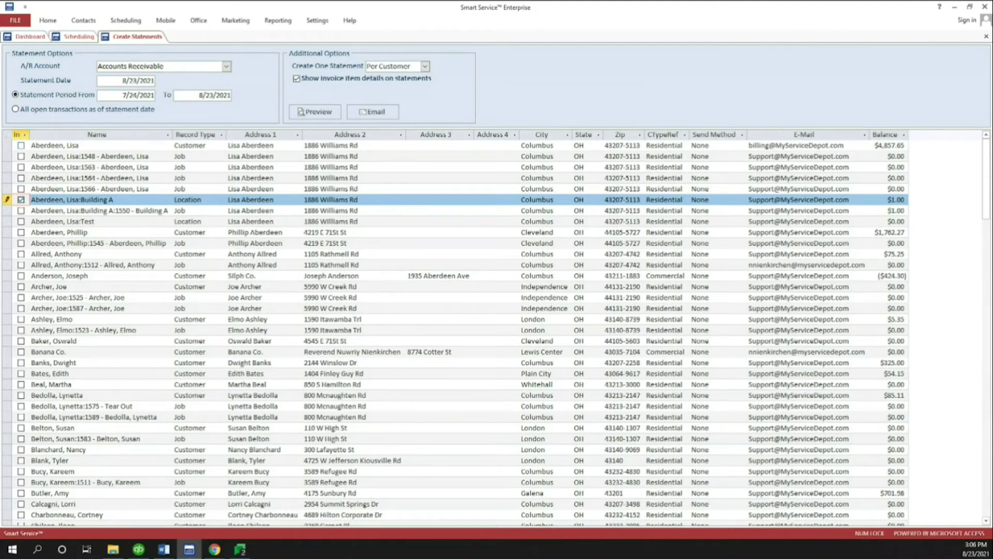
click(21, 145)
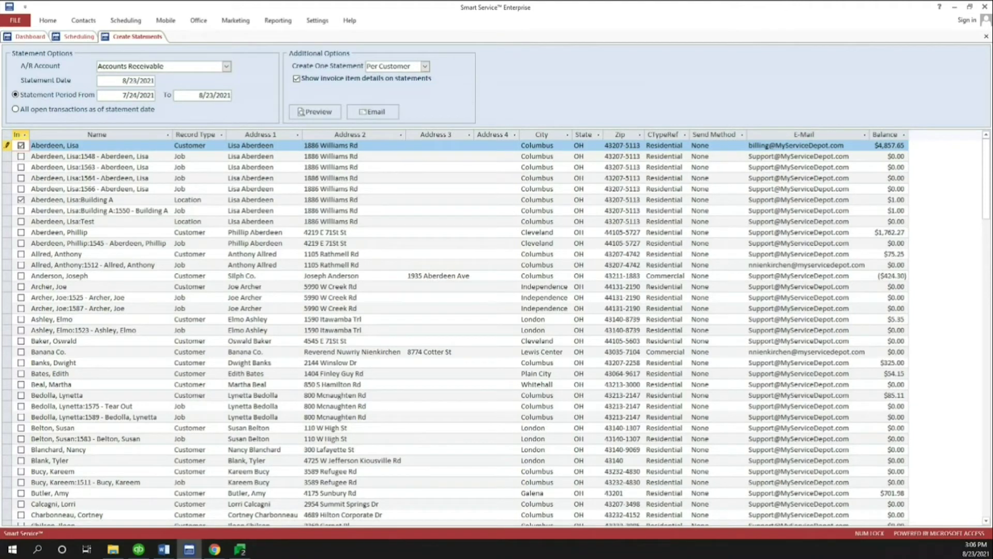
click(20, 200)
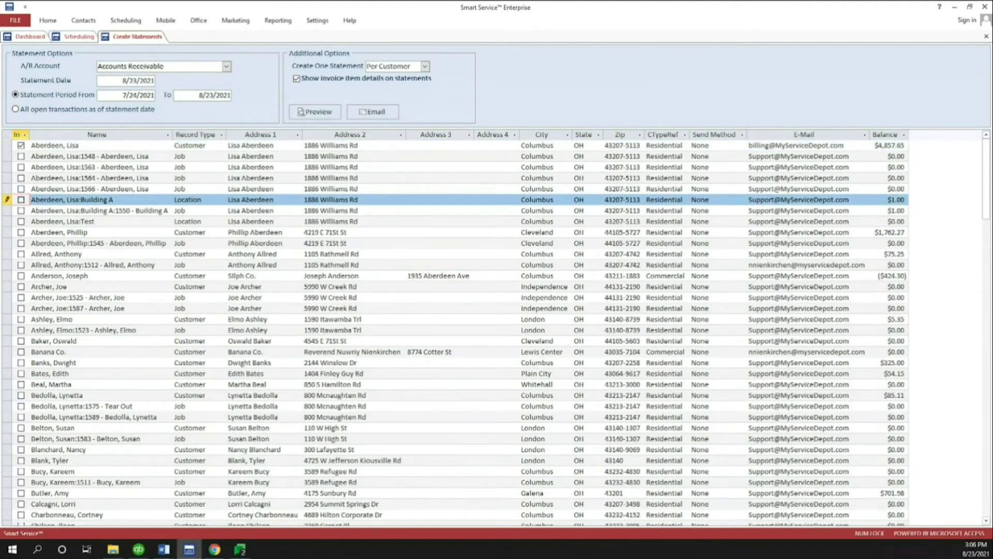
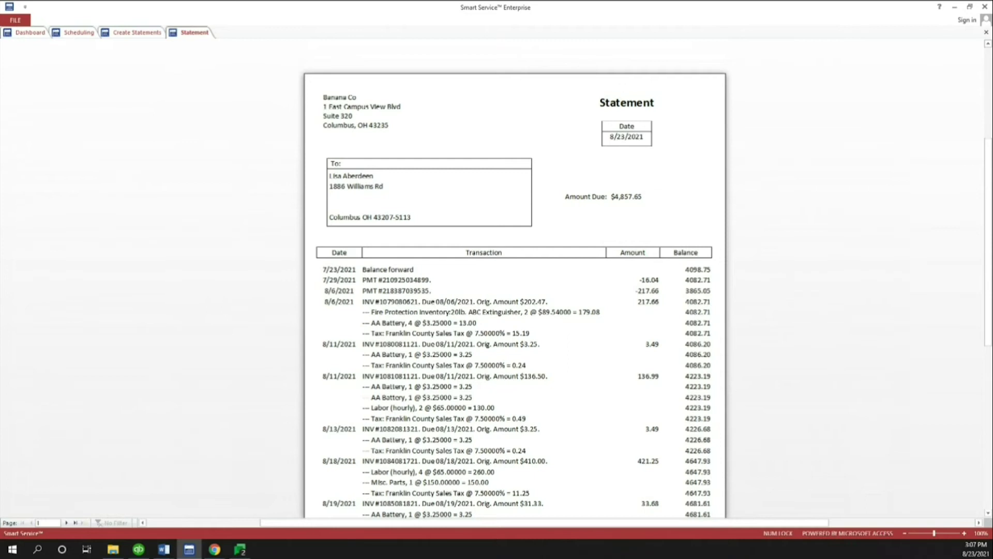
Scroll to the statement's aging summary totalling $4,857.65, then close the statement preview.
scroll(515, 280, down, 3)
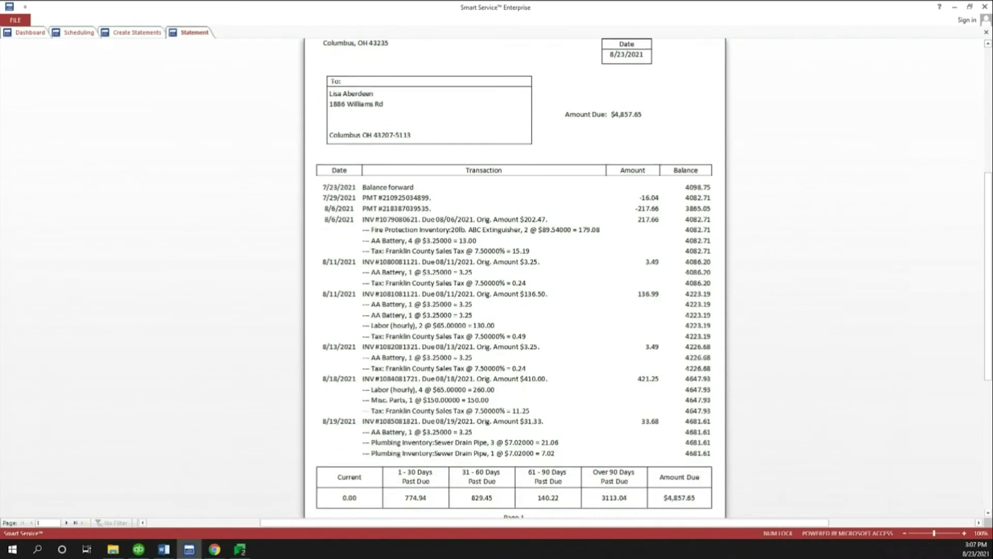
scroll(514, 279, down, 2)
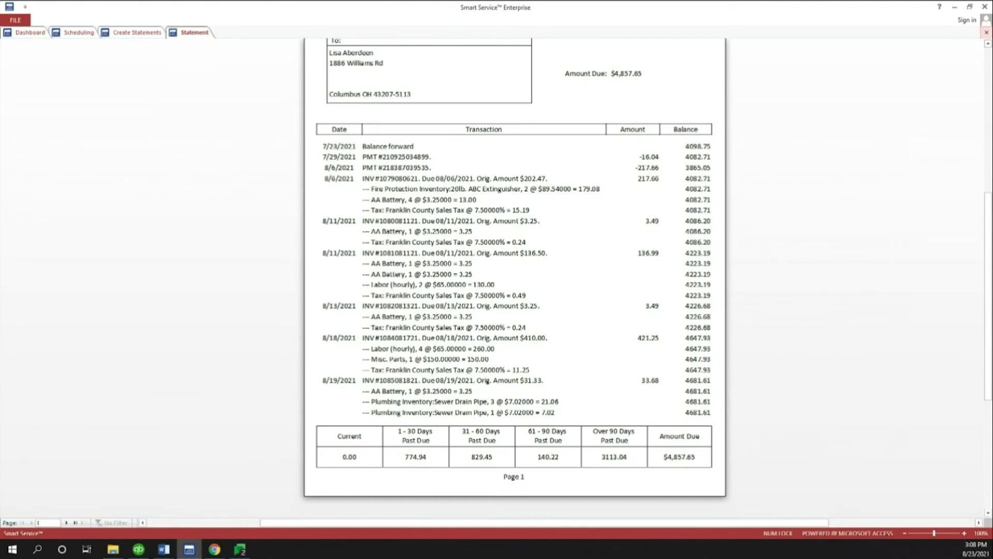
click(986, 32)
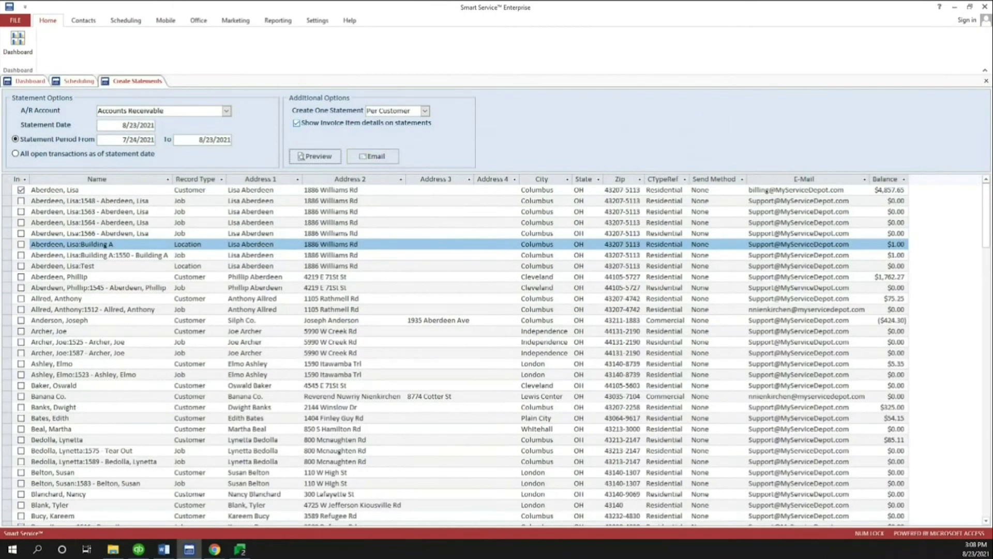
Turn off invoice item details on statements and generate a new statement preview.
key(shift+Tab)
key(space)
key(Tab)
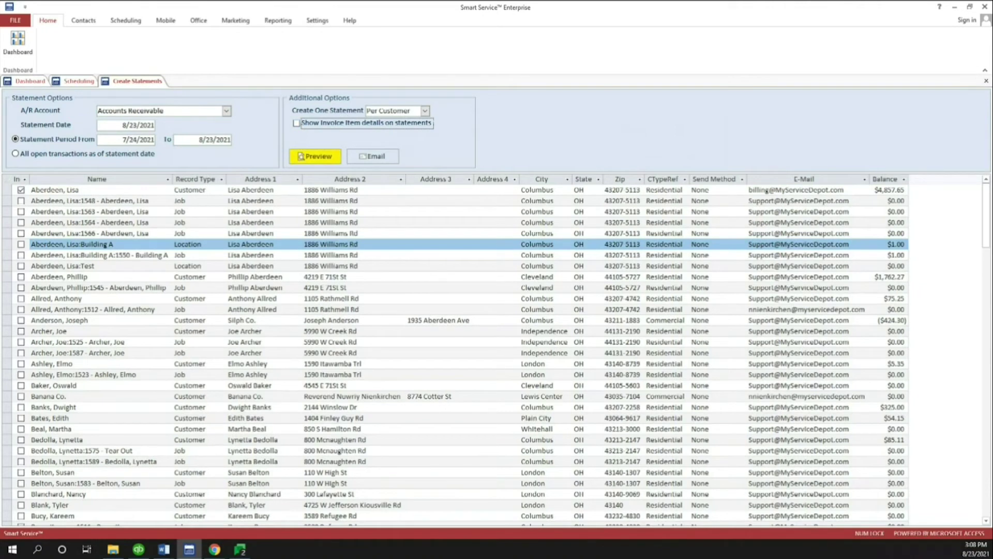
key(Return)
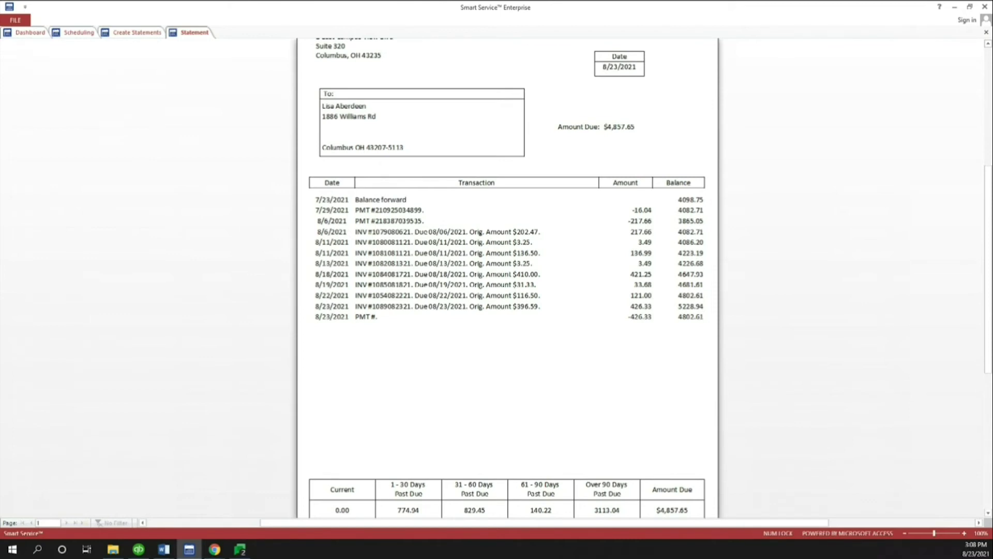
Review the condensed one-page statement dated 8/23/2021, then close the preview.
scroll(506, 269, down, 2)
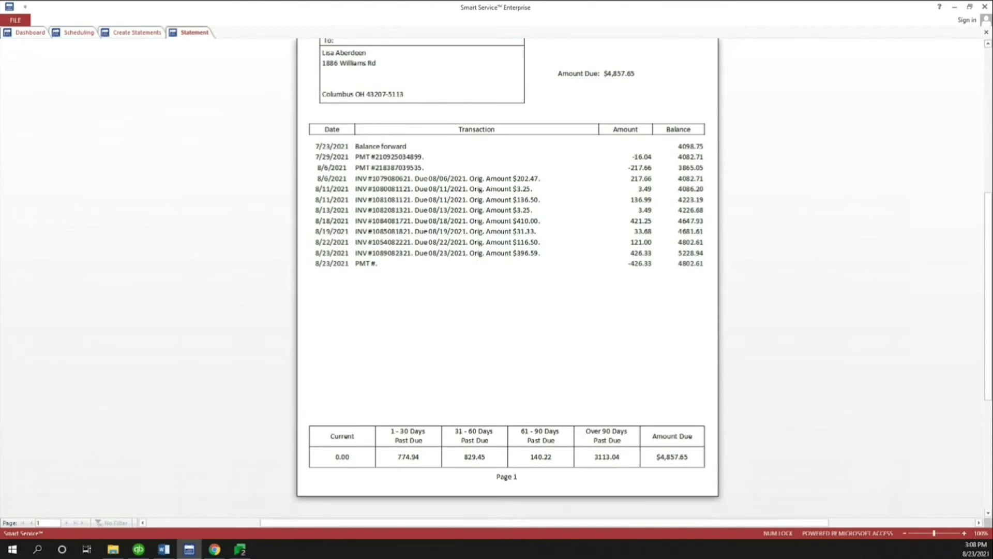
scroll(507, 269, up, 3)
scroll(507, 269, down, 1)
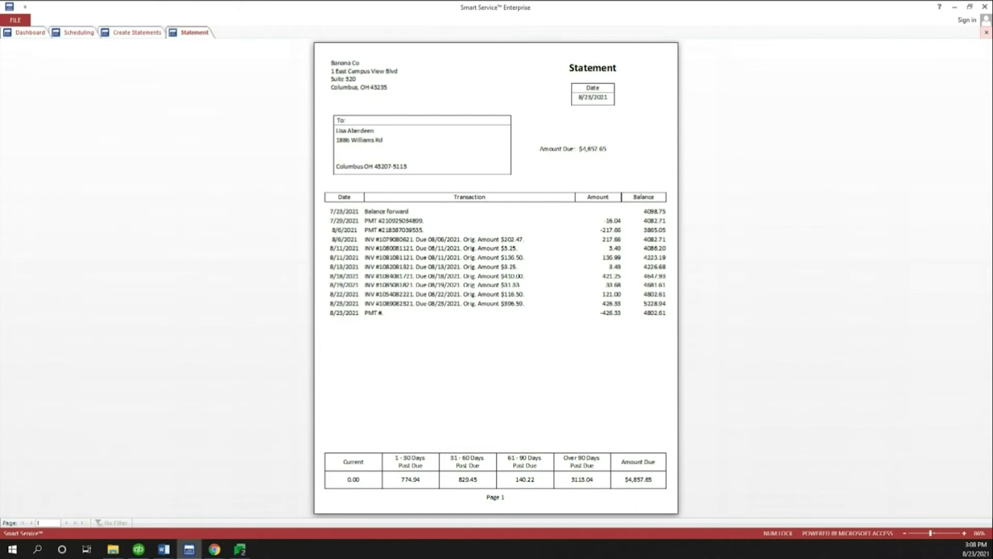
click(986, 32)
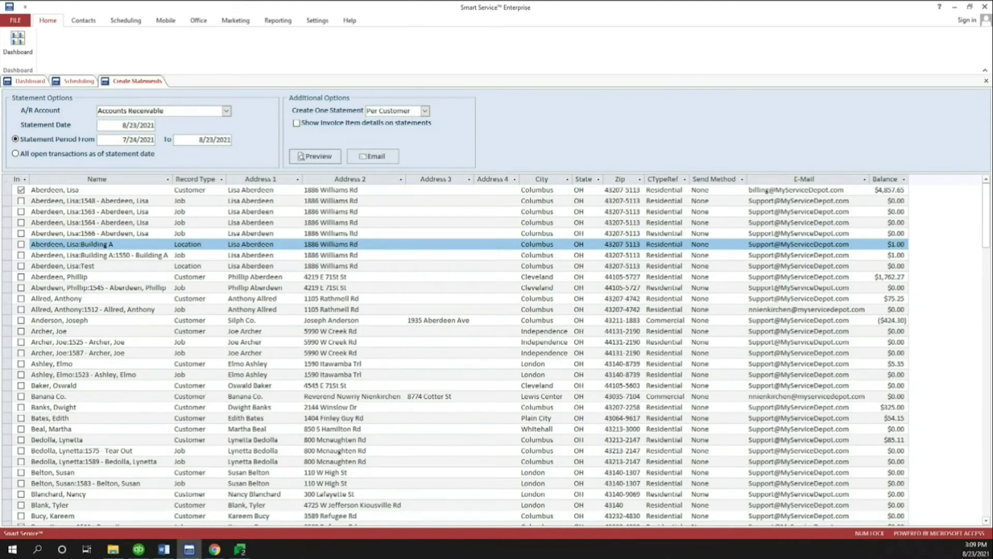
Collapse the ribbon, go to the Dashboard, and open Smart Service Add-ons setup from Settings.
click(106, 244)
click(984, 70)
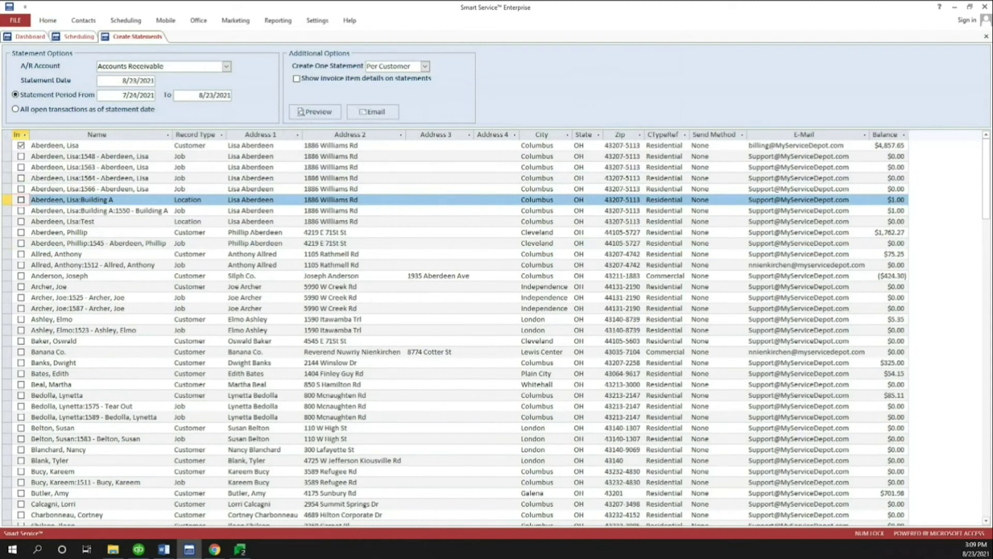
key(ctrl+F6)
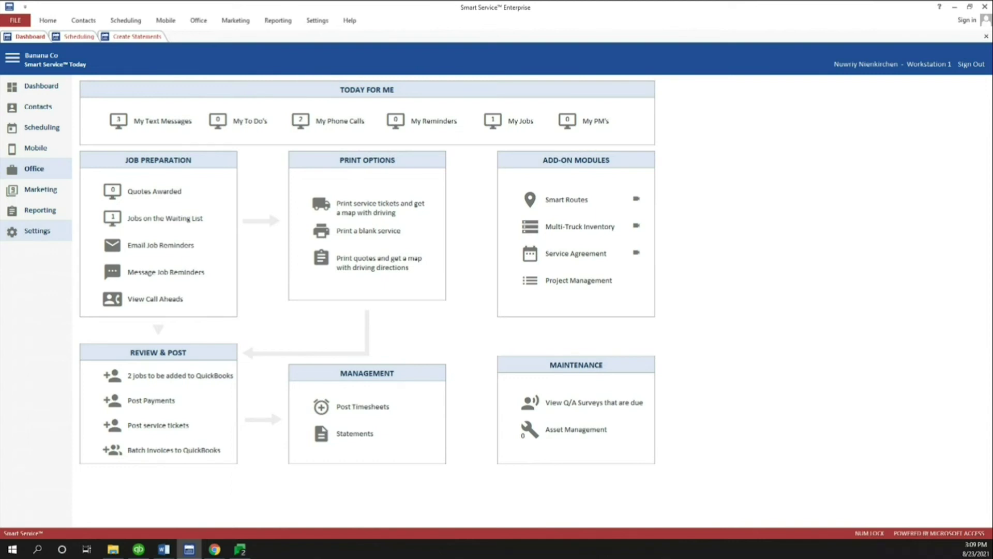
click(36, 231)
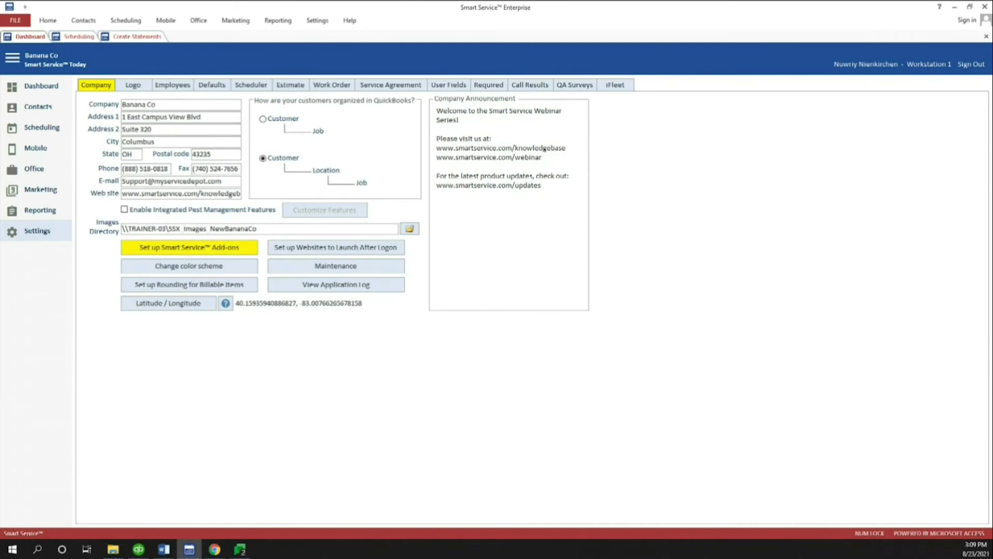
click(189, 248)
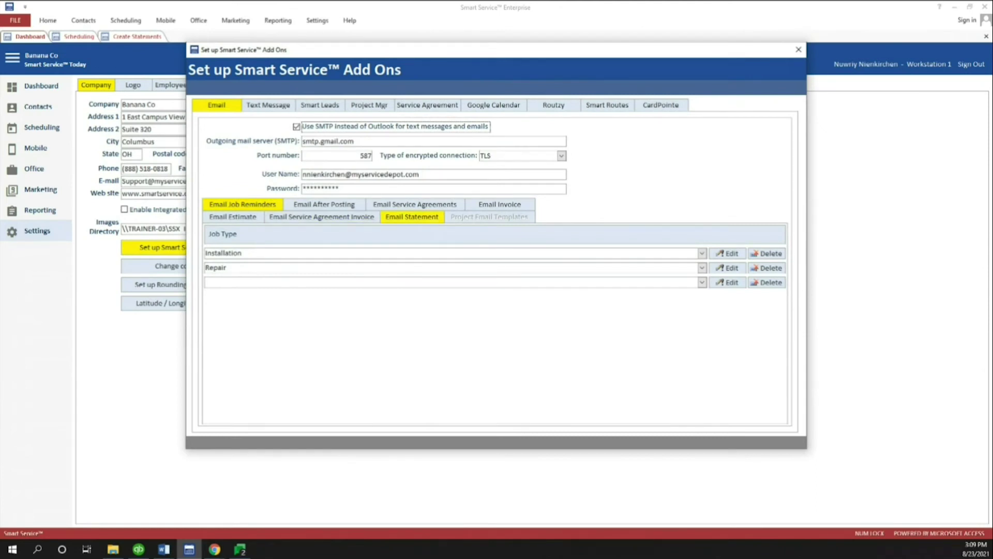
Show the Email Statement template and select the {{First Name}} field in its greeting.
click(412, 216)
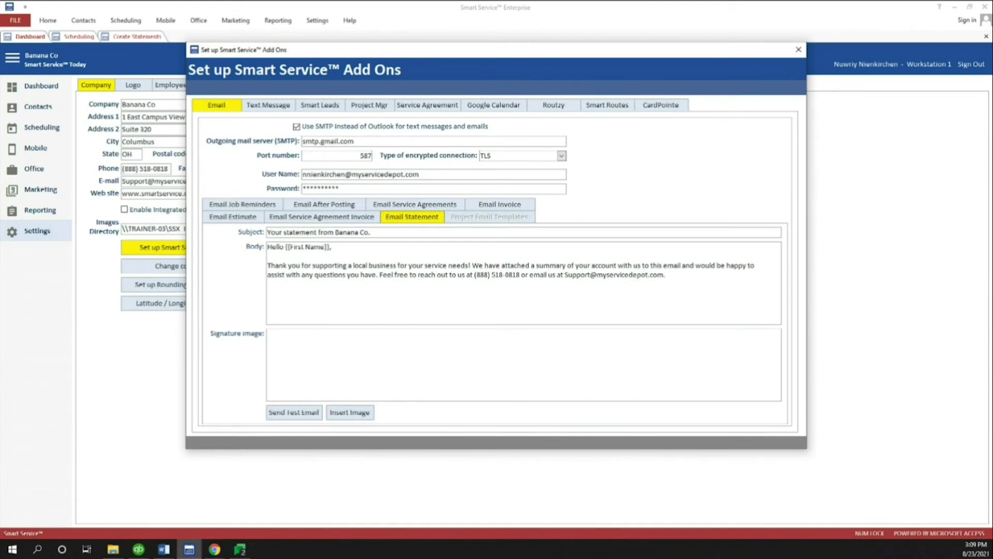
double_click(275, 247)
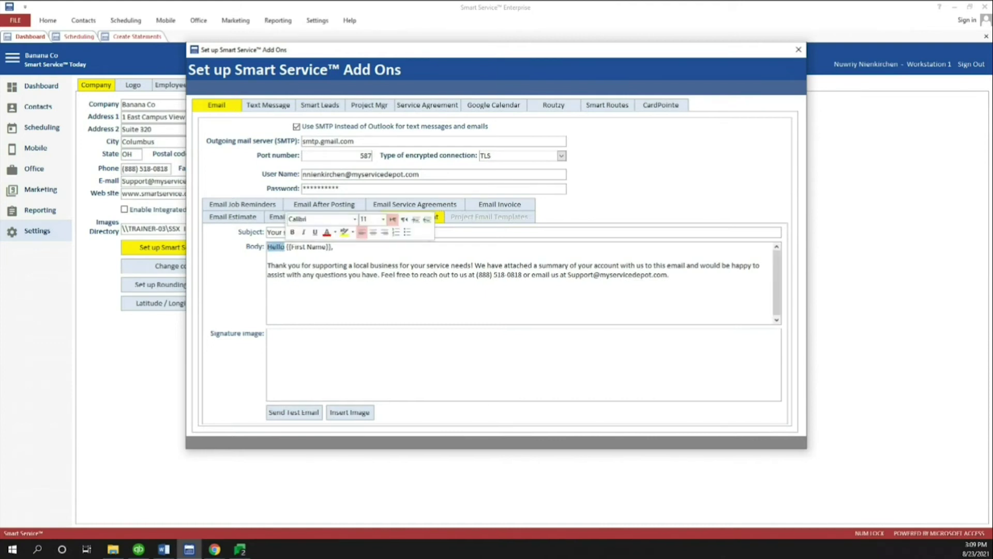
drag(286, 246, 334, 247)
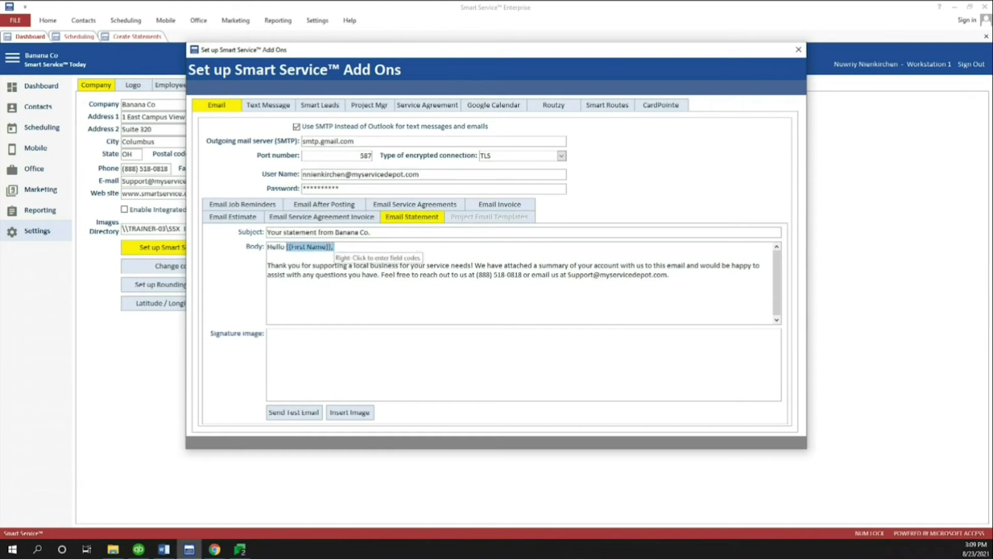
click(334, 247)
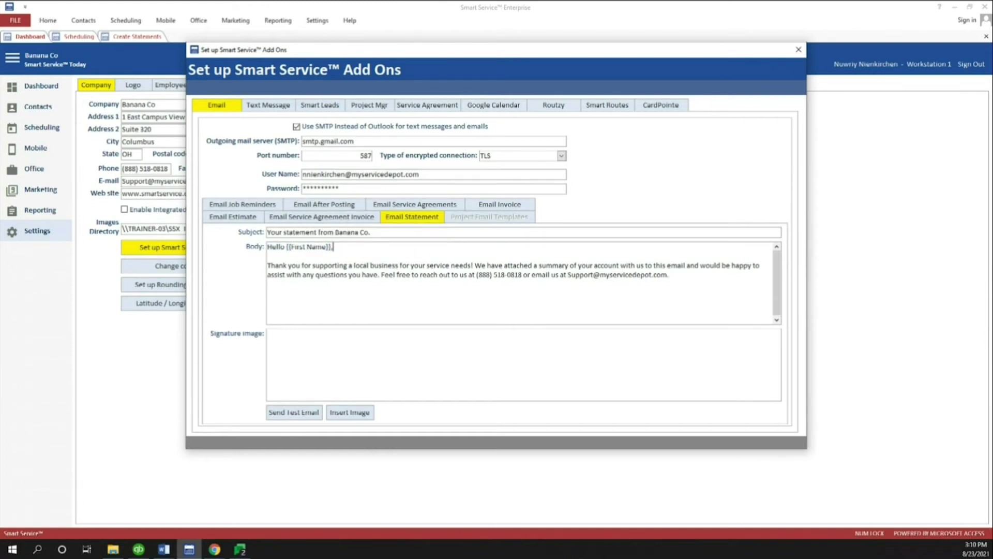
View the list of insertable field codes, then dismiss it without inserting anything.
right_click(343, 249)
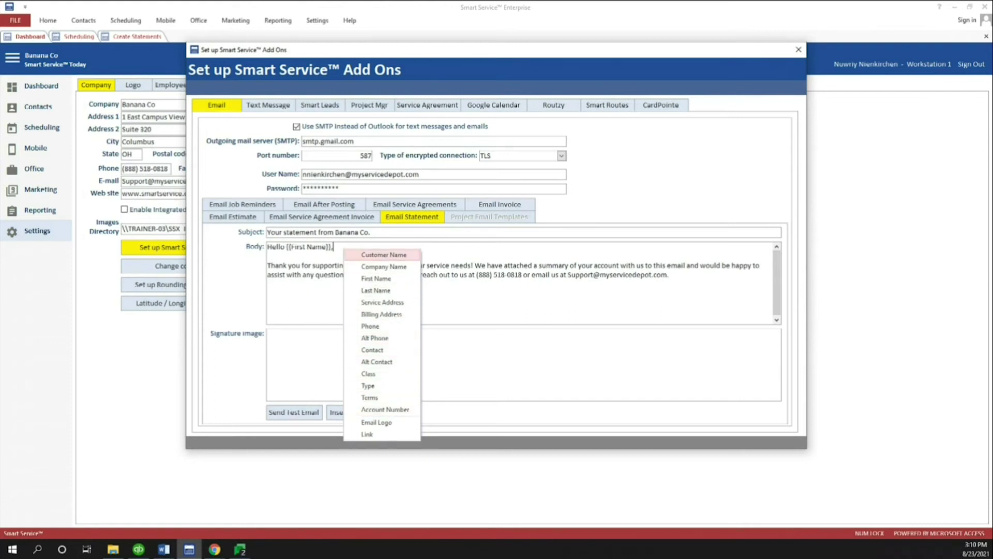
click(322, 247)
drag(289, 246, 326, 247)
click(332, 265)
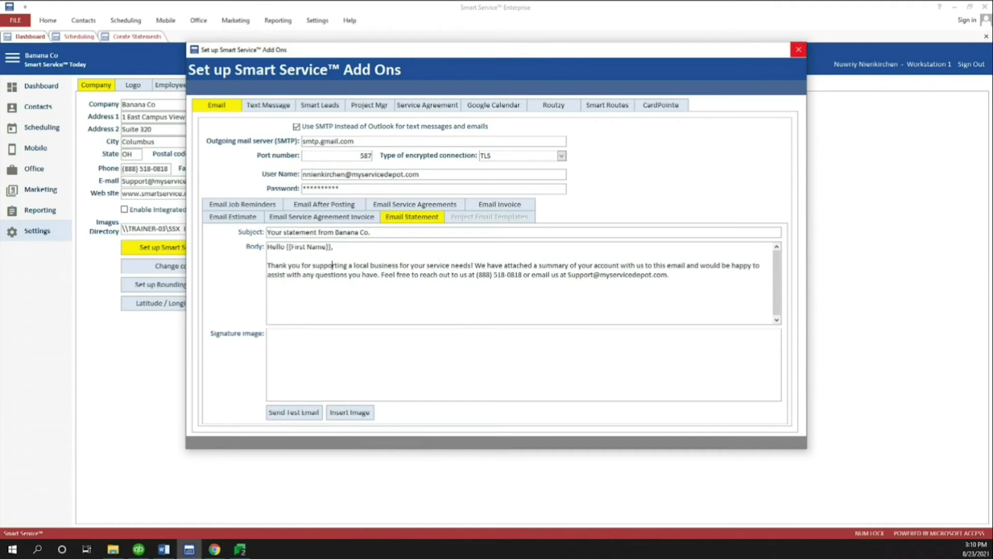
Close the add-ons setup and the Create Statements page.
click(799, 49)
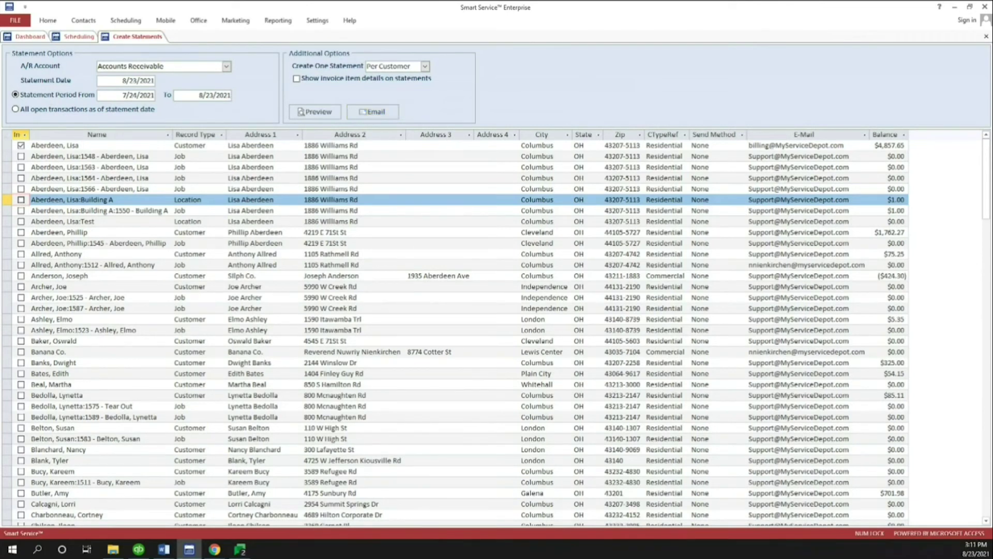
key(ctrl+F4)
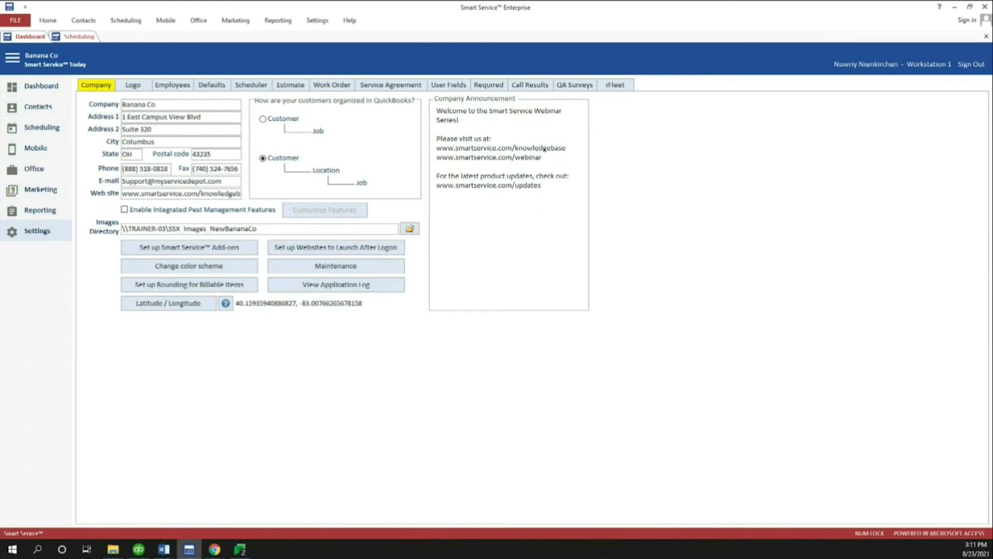
Open the technician's user record for editing from the Employees list.
click(172, 85)
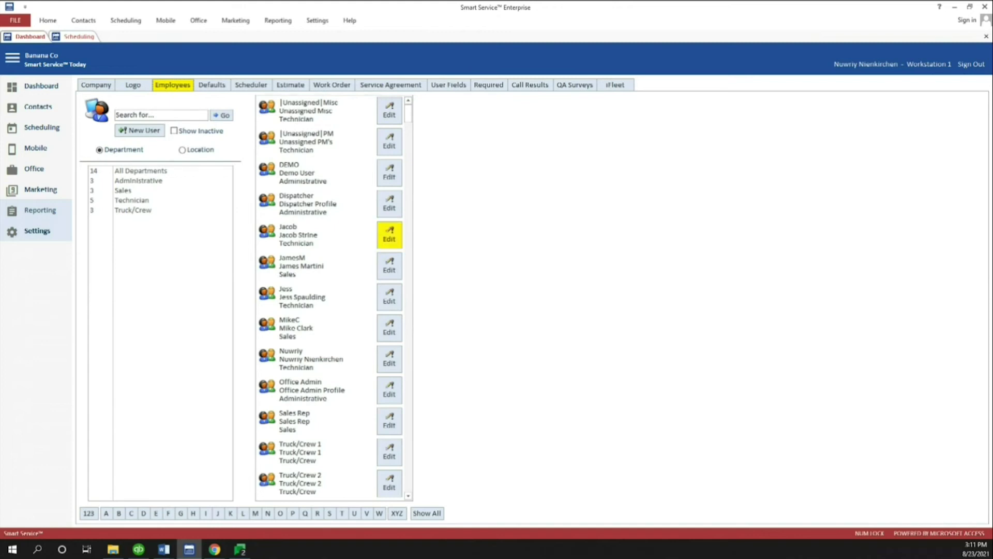
click(389, 234)
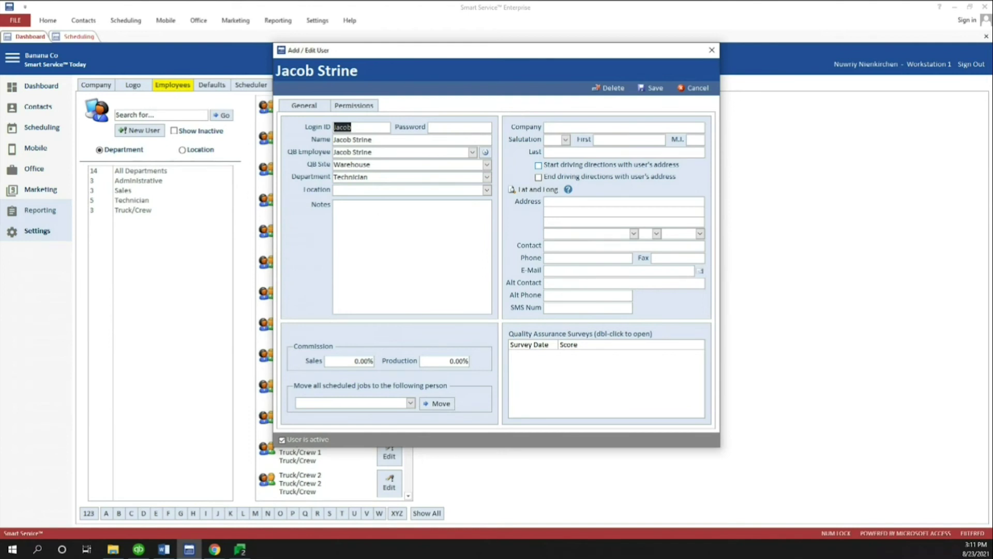
Enter the technician's street, city, state and zip, and end driving directions at that address.
click(538, 177)
key(Tab)
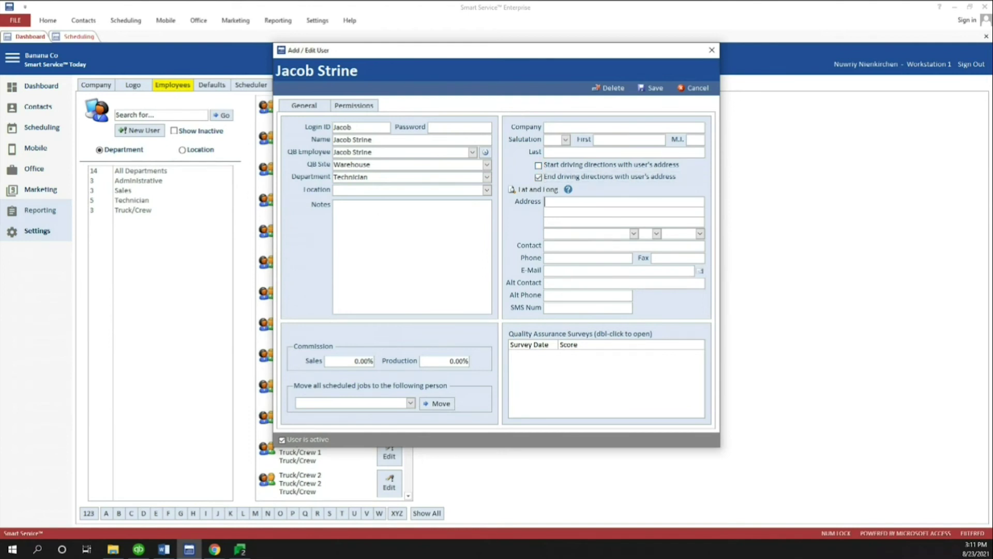
key(Tab)
key(Tab)
key(Tab)
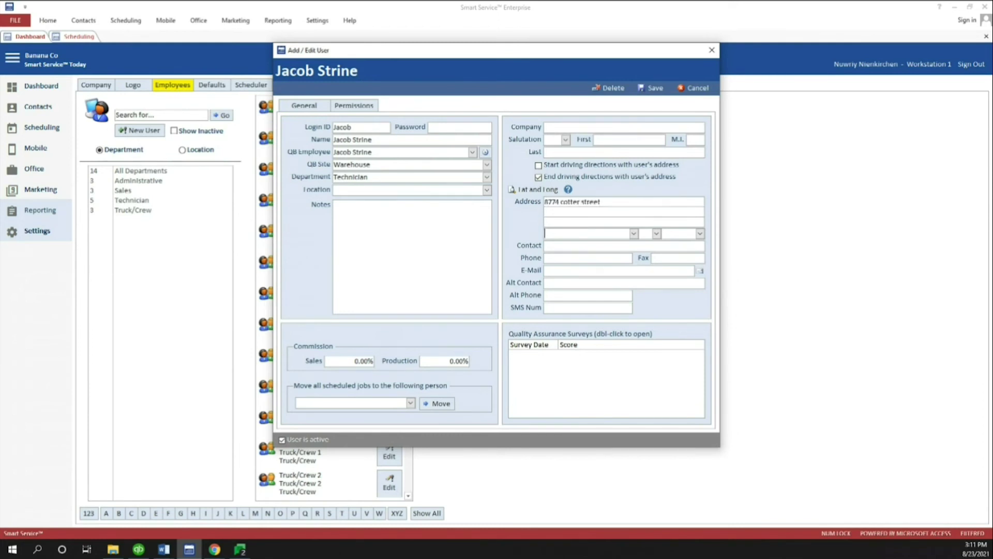
text(lewis Center)
key(Tab)
text(oh)
key(Tab)
text(40)
text(3035)
click(545, 212)
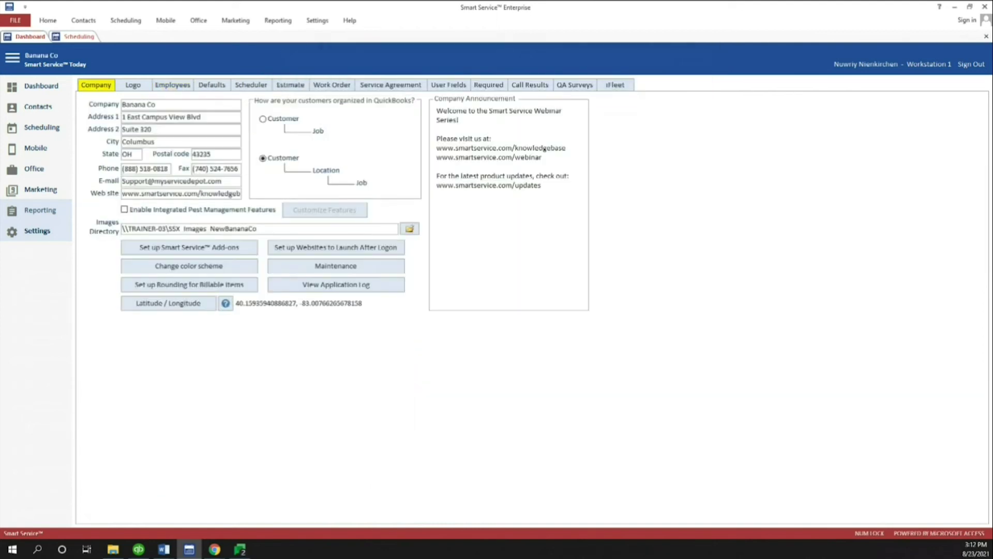
Reopen the technician's user record from the Employees list.
drag(202, 116, 122, 117)
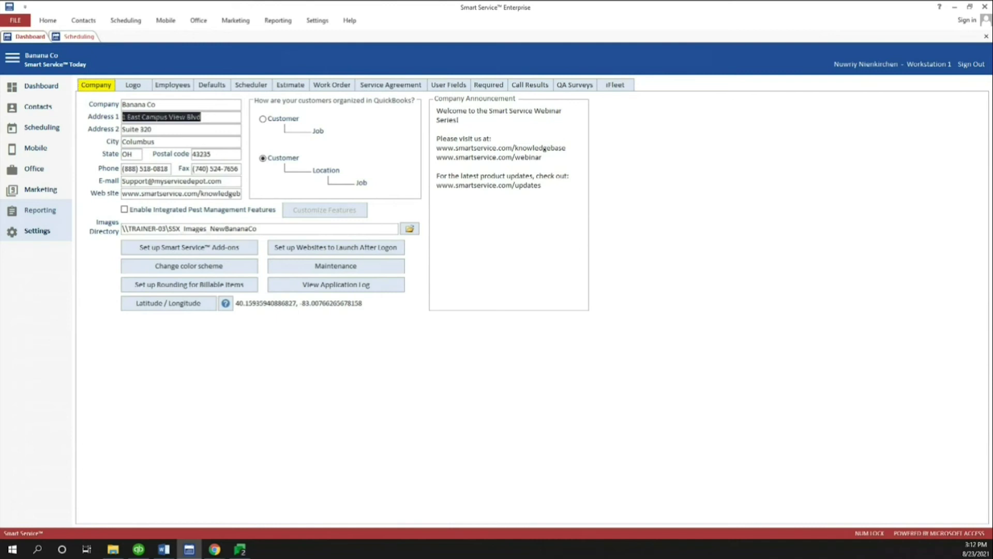
click(172, 84)
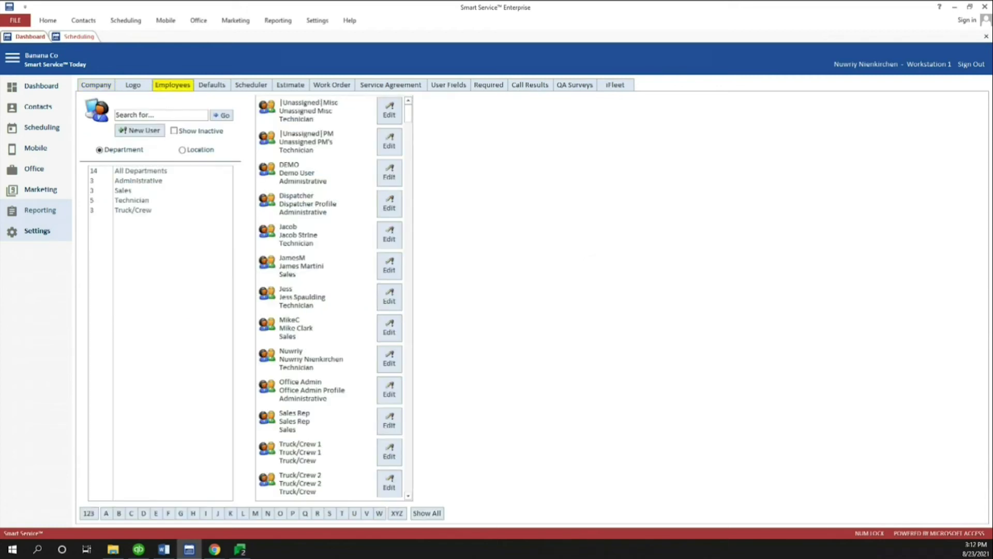
click(389, 236)
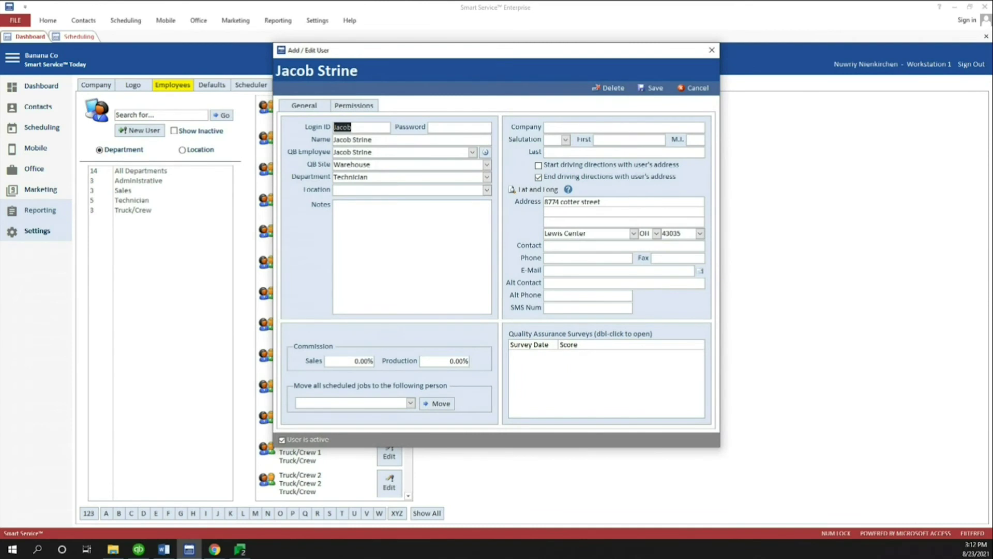
click(571, 201)
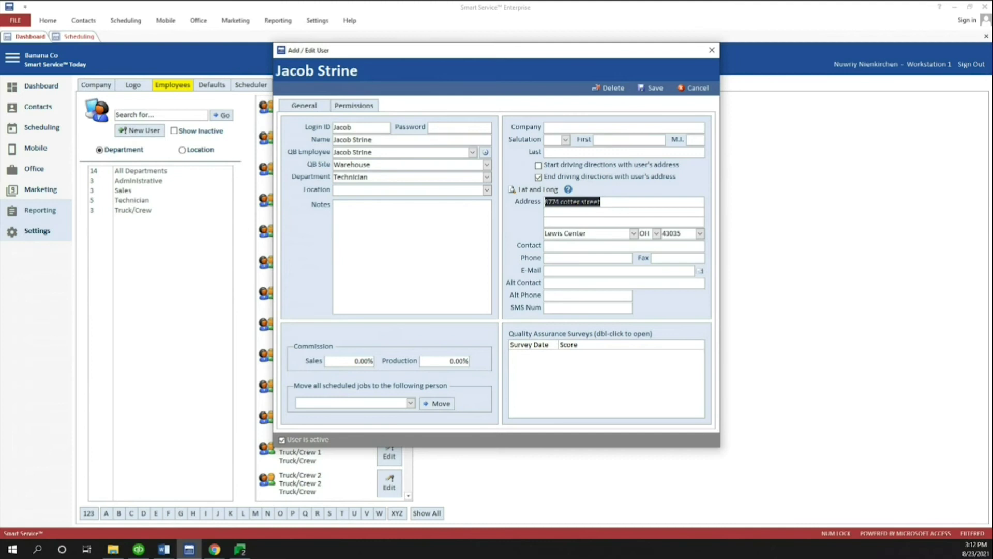
click(601, 202)
Open the technician's Latitude and Longitude editor, leaving driving-start option unchanged.
click(537, 165)
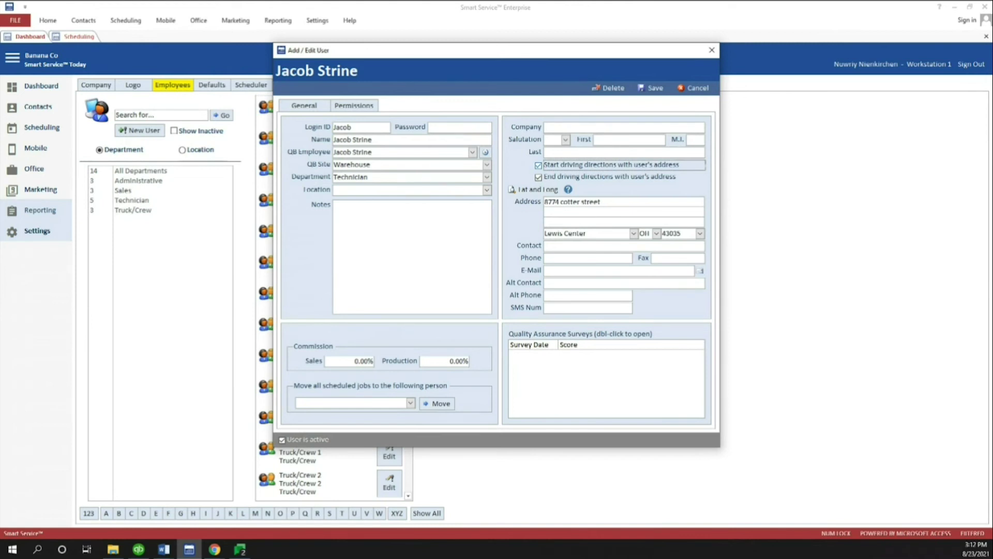
click(538, 165)
key(Tab)
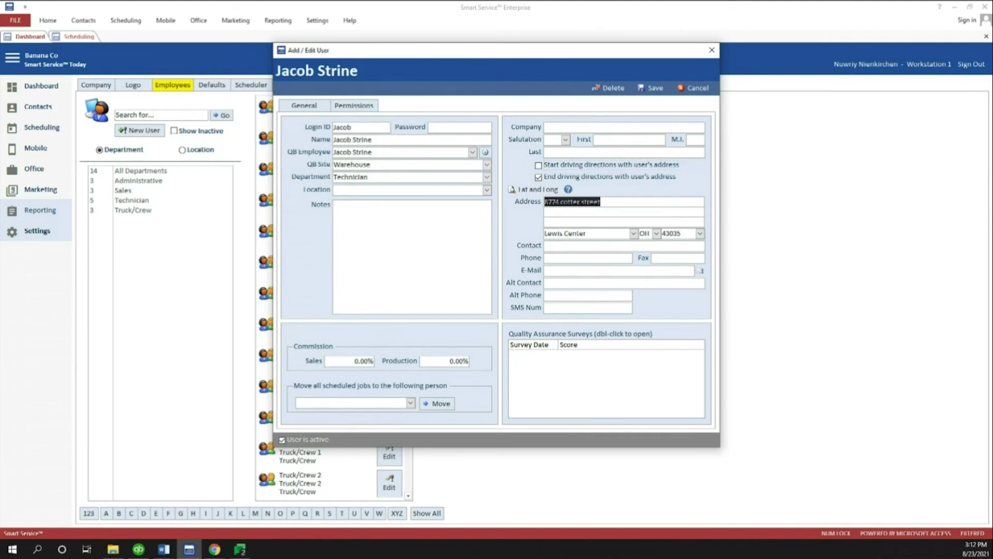
key(Tab)
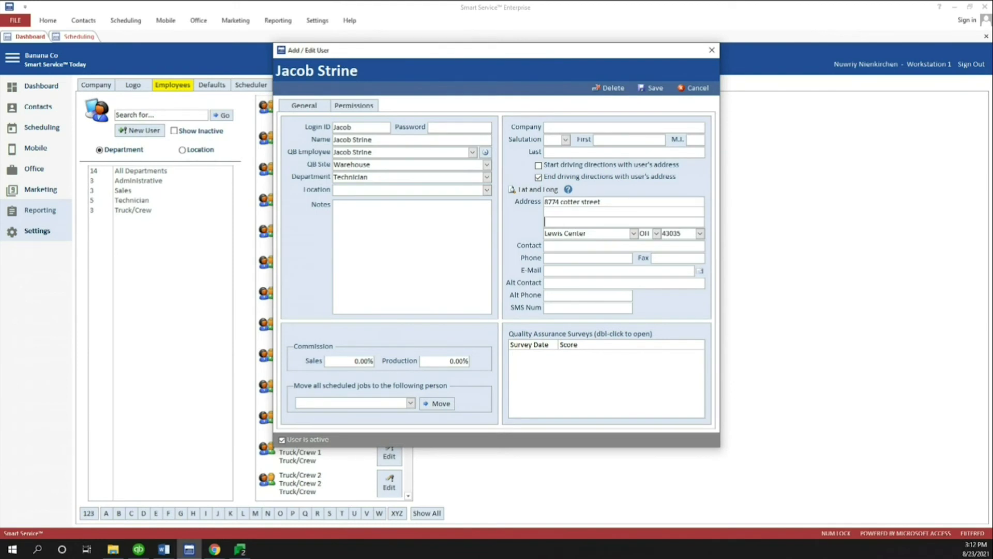
key(shift+Tab)
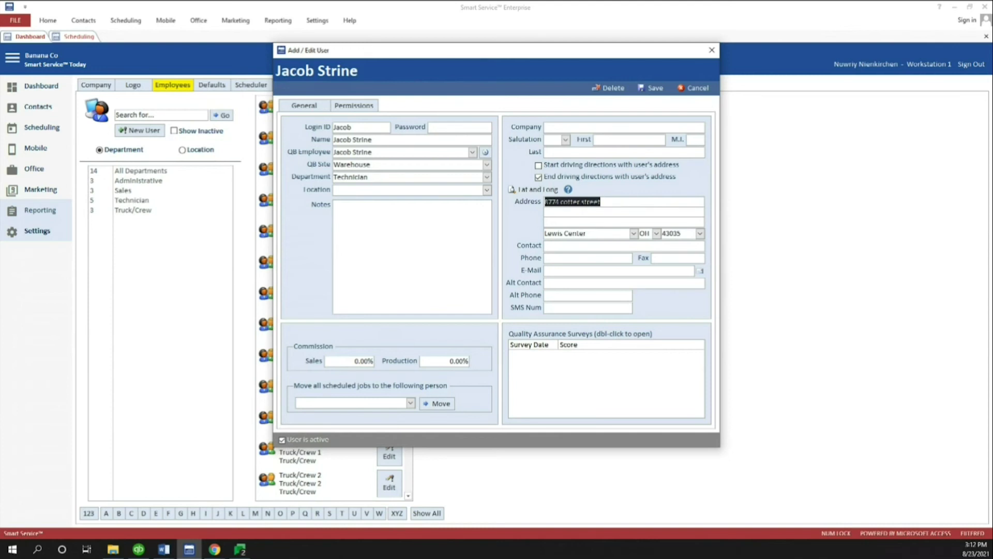
key(shift+Tab)
key(Return)
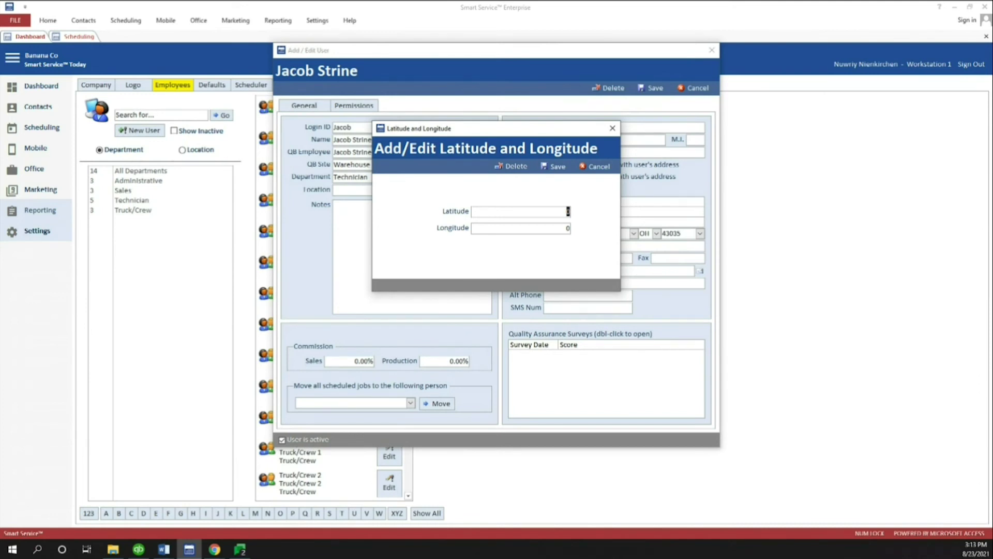
Cancel the coordinates editor, close the technician's user form, and return to company settings.
click(568, 228)
click(595, 166)
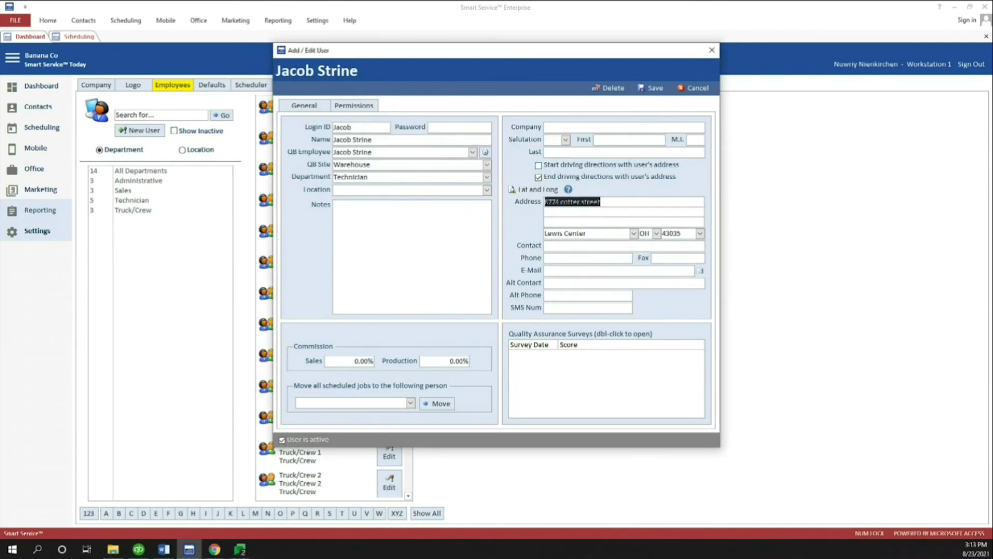
click(600, 202)
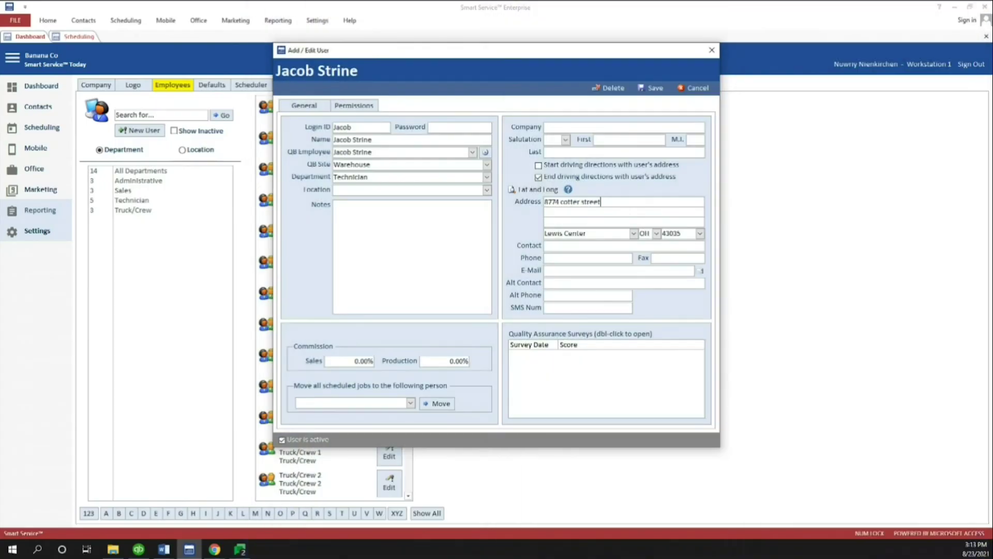
key(Escape)
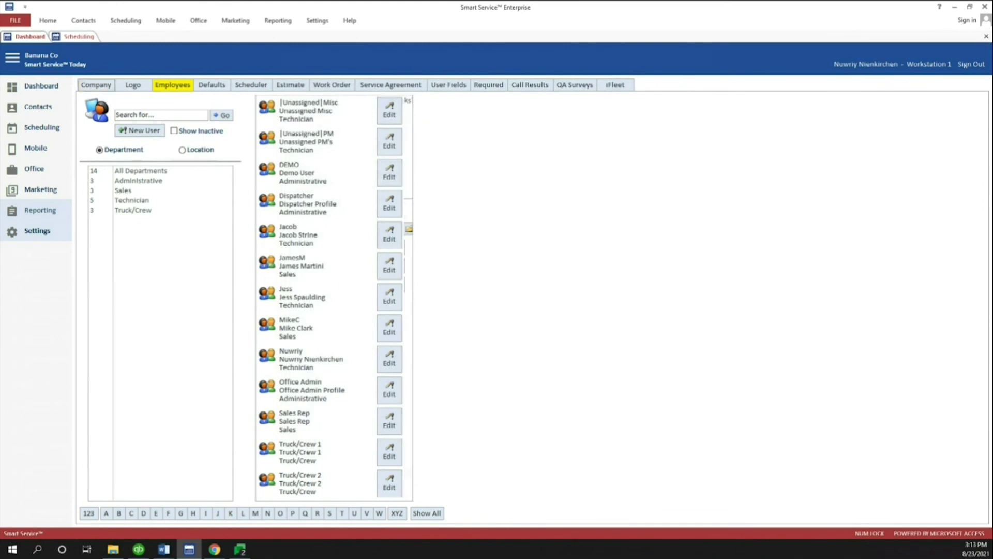
click(95, 84)
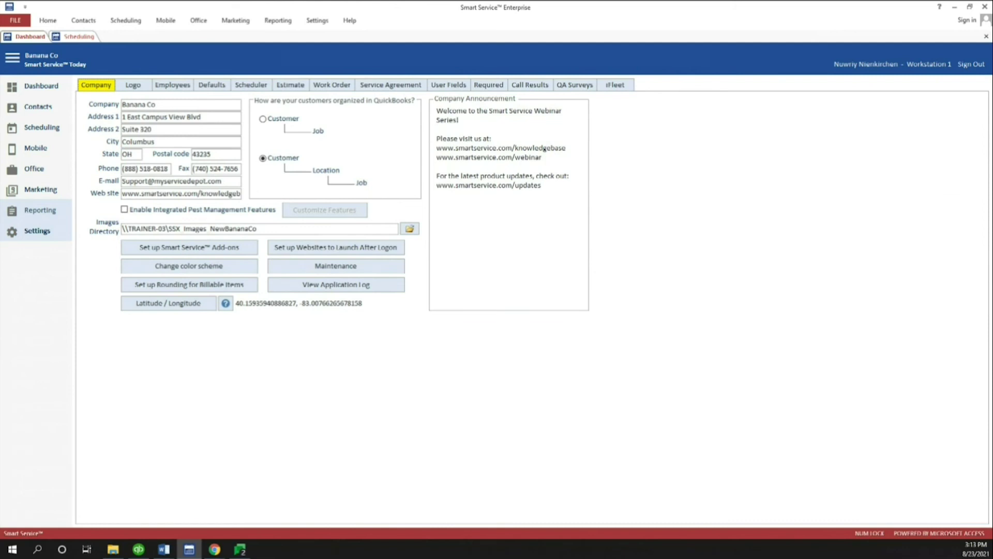
View the company coordinates 40.15935940886827, -83.00766265678158 in the Latitude / Longitude editor without changing them.
key(Tab)
key(Tab)
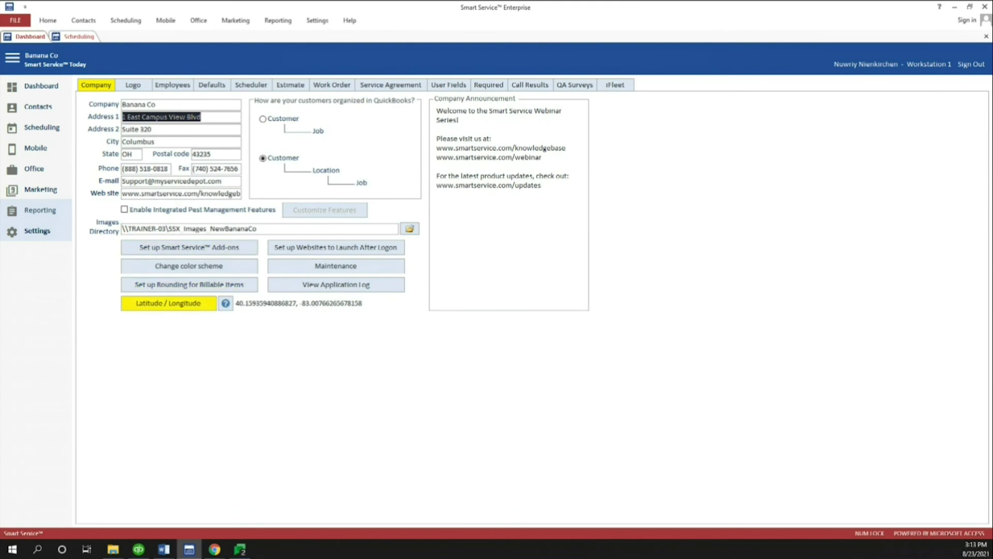
click(169, 303)
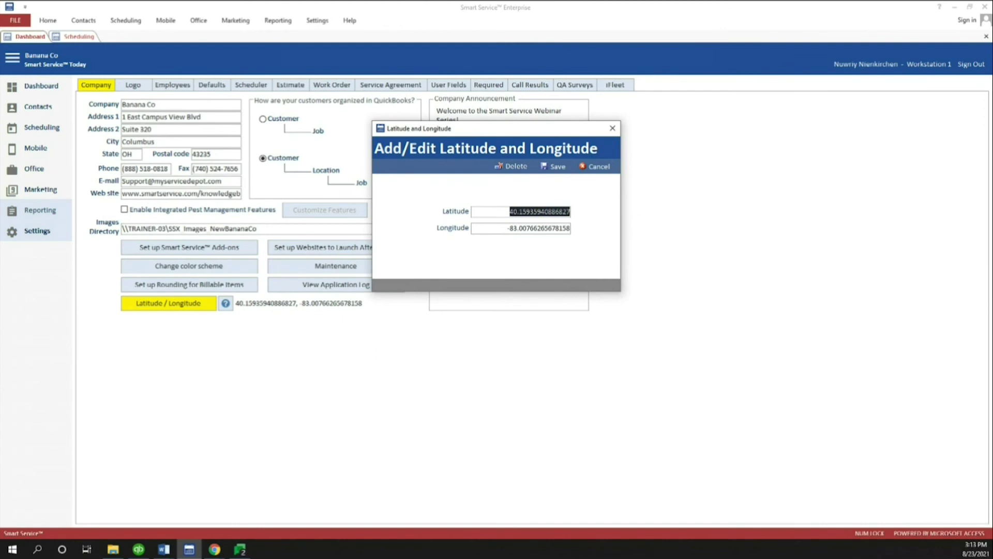
click(538, 211)
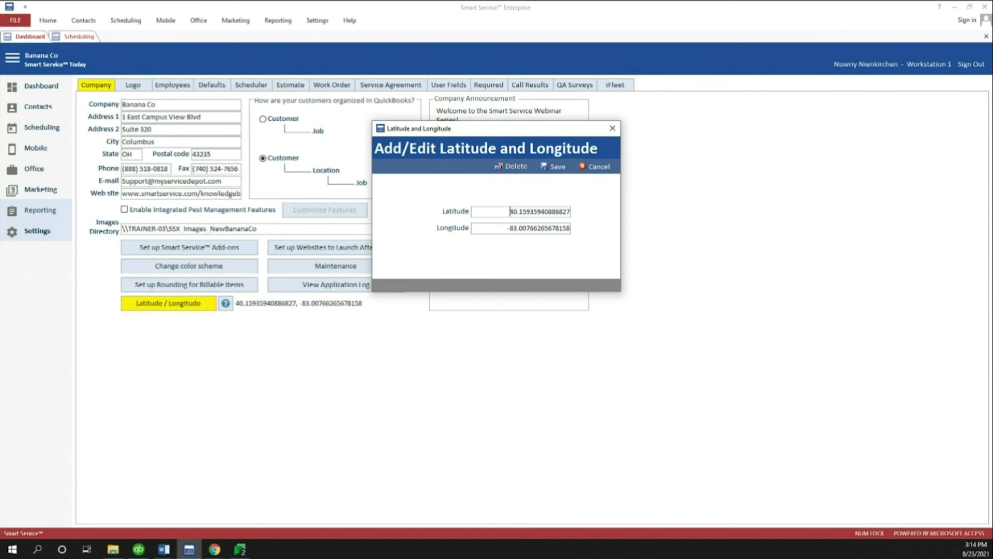
click(553, 166)
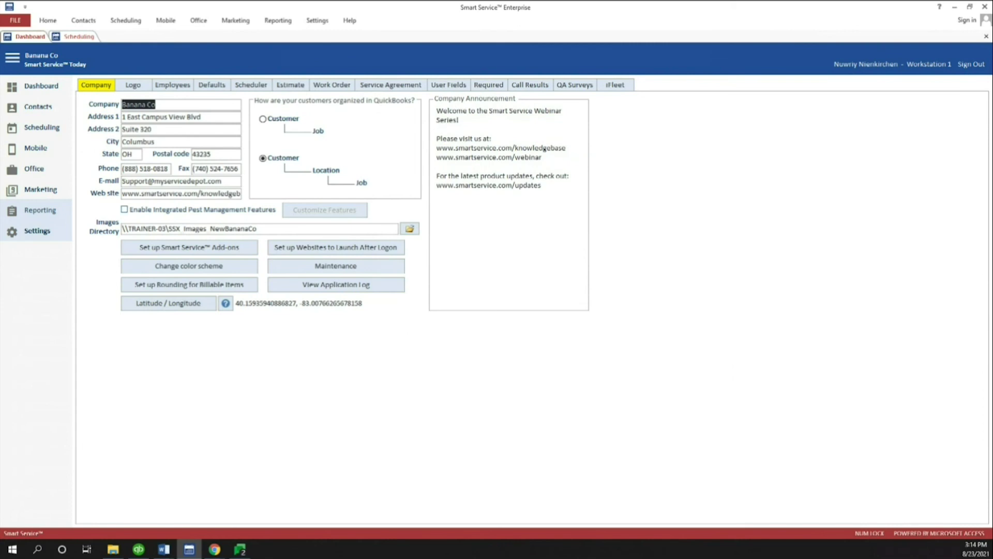
key(Tab)
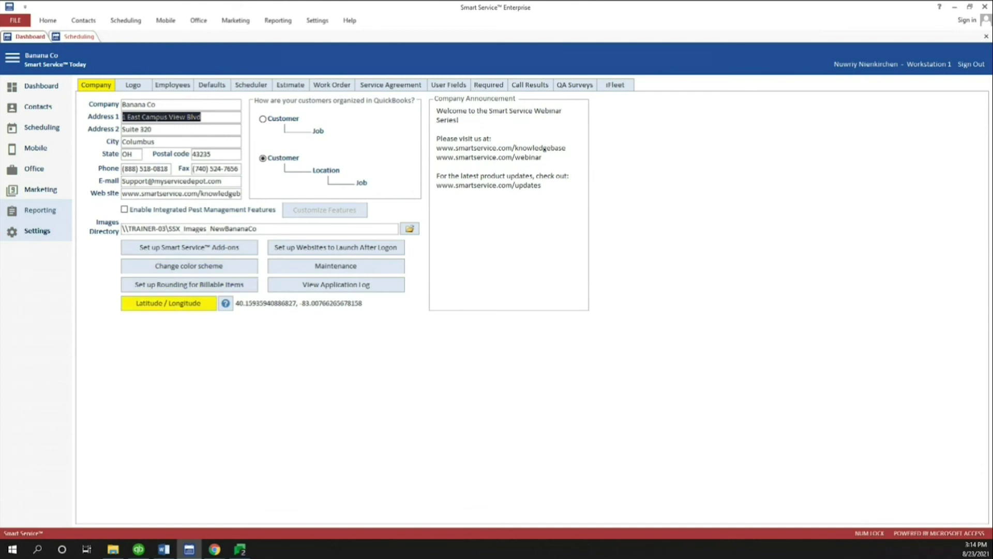
click(168, 303)
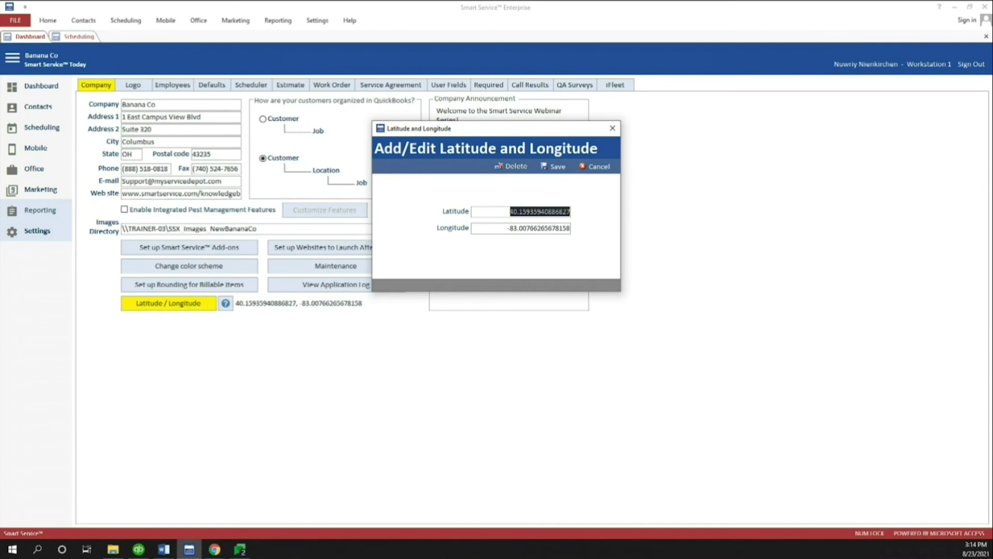
Save the company's latitude and longitude in the coordinates editor.
click(554, 166)
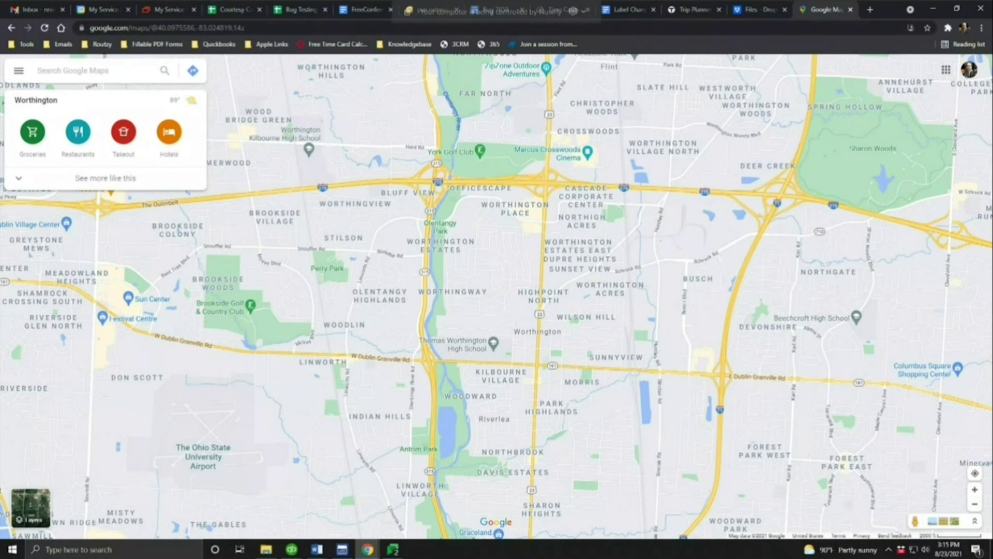
Search Google Maps for '1 east campus view' and zoom in on the building.
text(1)
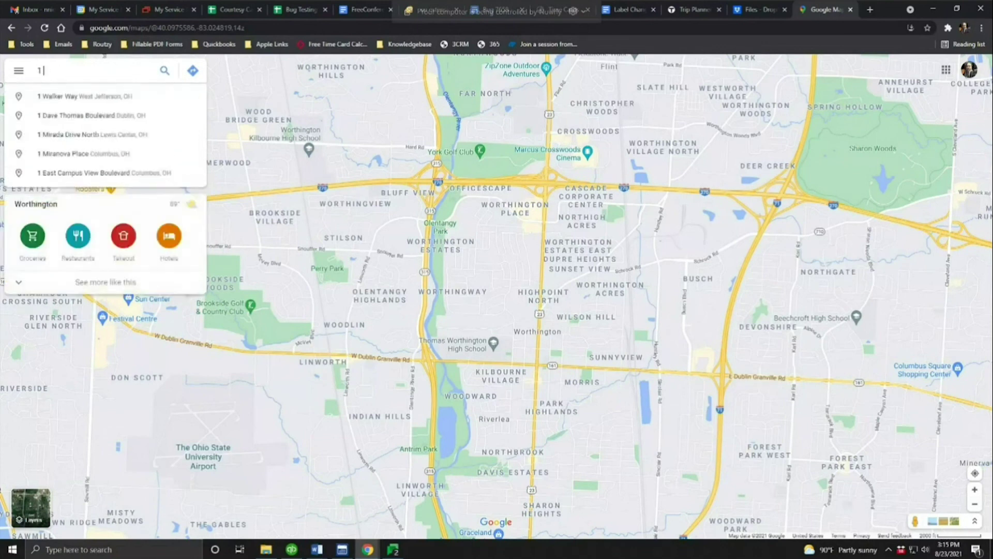
text( east campus view)
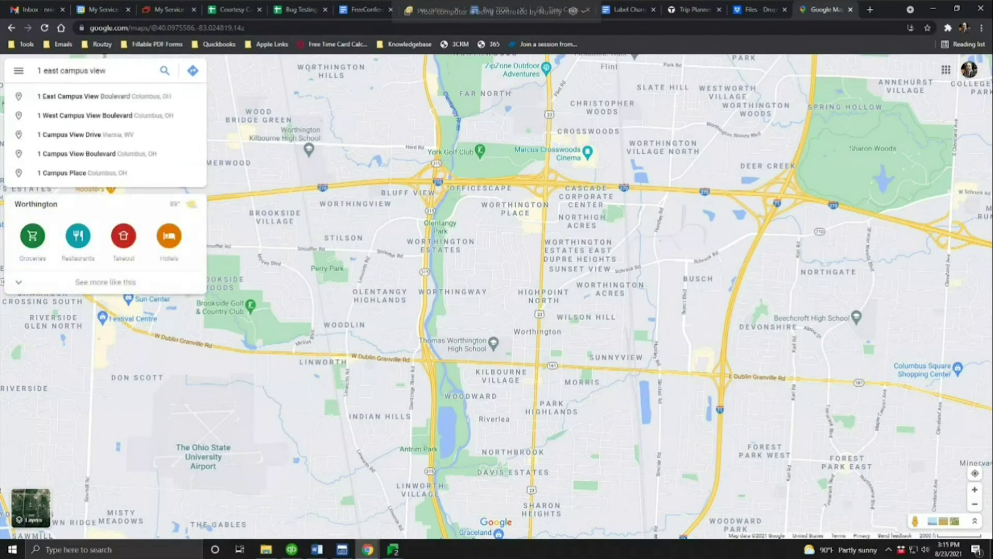
key(Return)
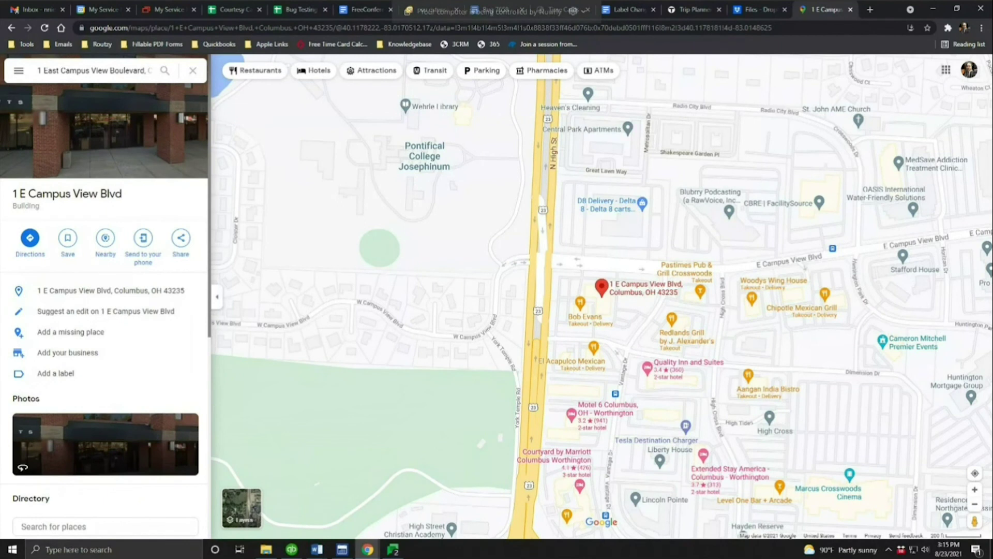
scroll(569, 269, up, 3)
click(581, 271)
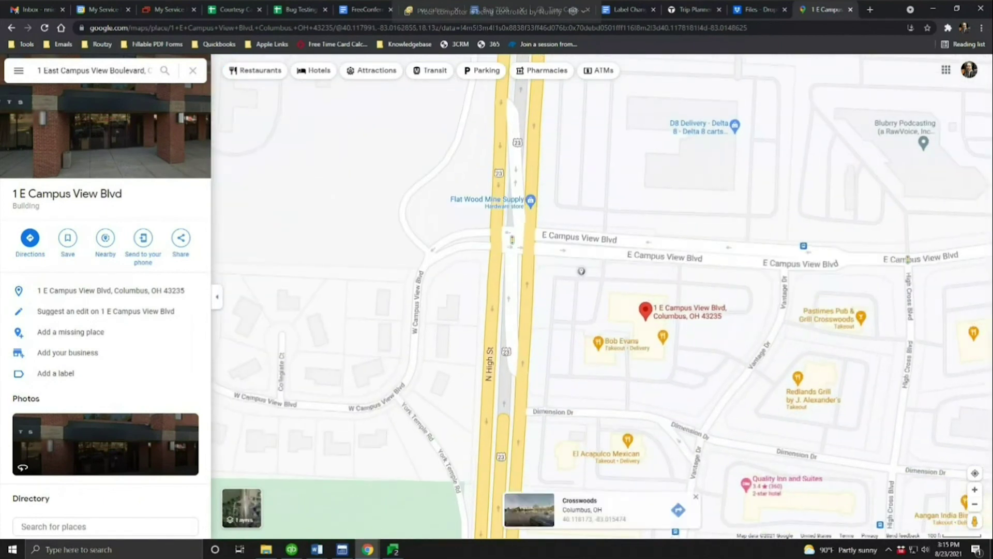
click(584, 268)
scroll(590, 267, up, 1)
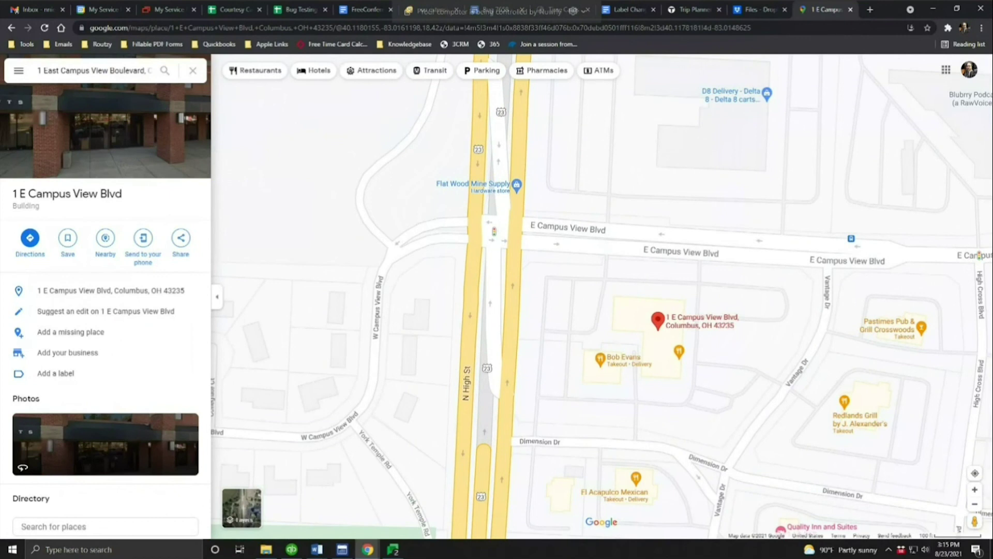
right_click(624, 298)
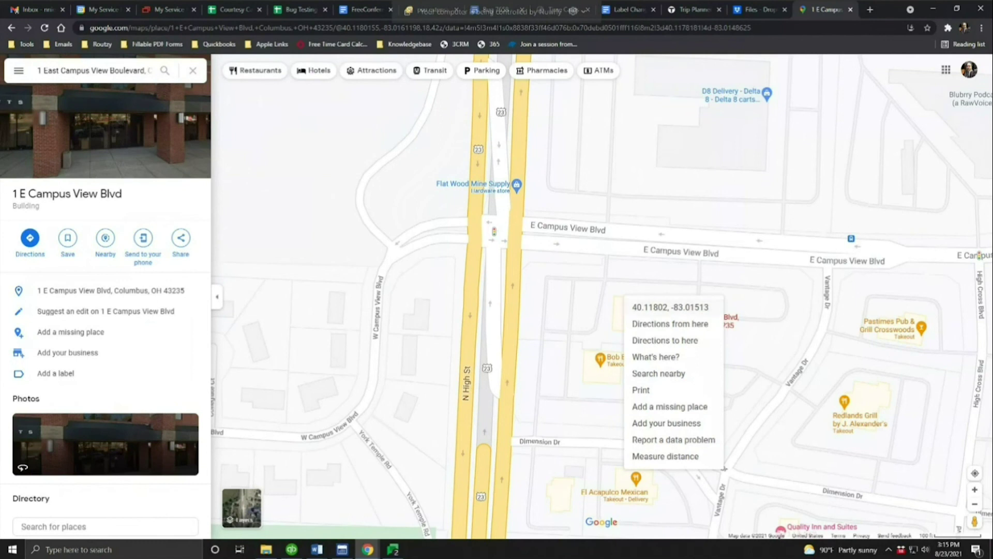
click(669, 307)
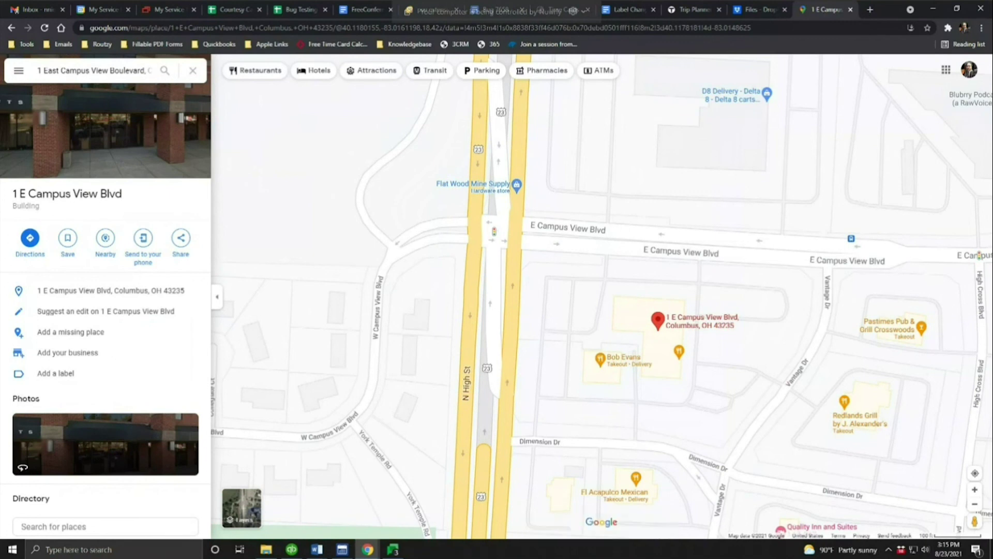
right_click(626, 293)
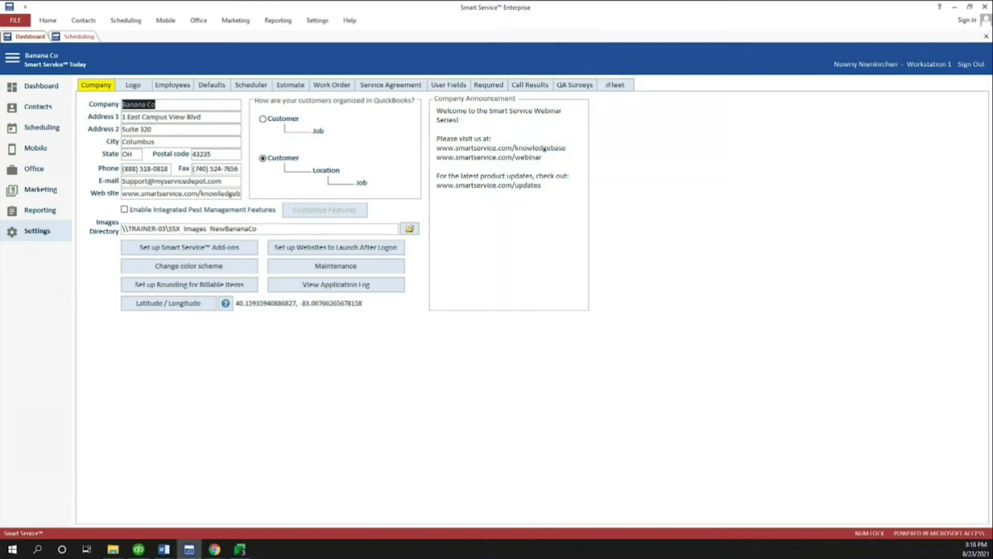
In User Fields under Job, set the Link field's format type to URL and save it.
click(449, 85)
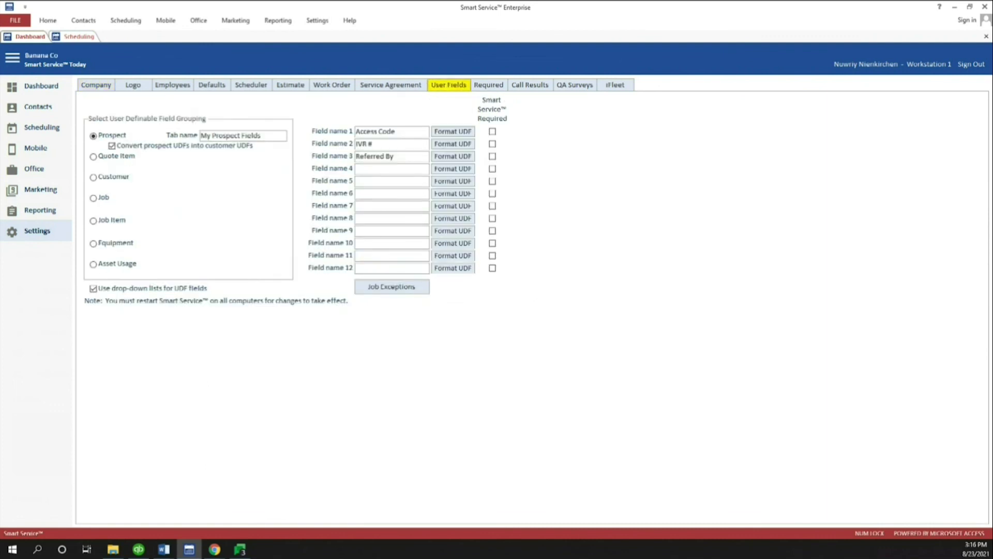
click(94, 197)
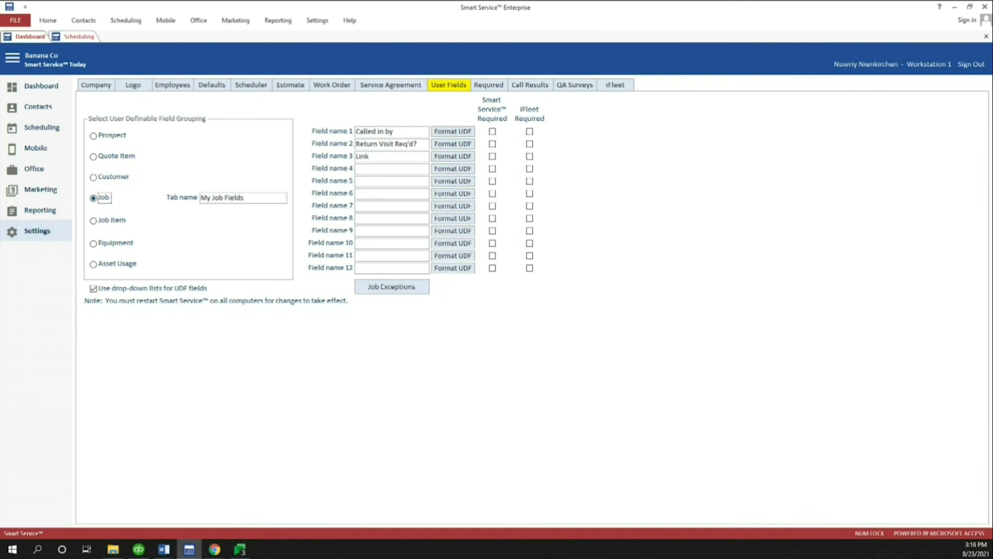
click(453, 156)
click(450, 158)
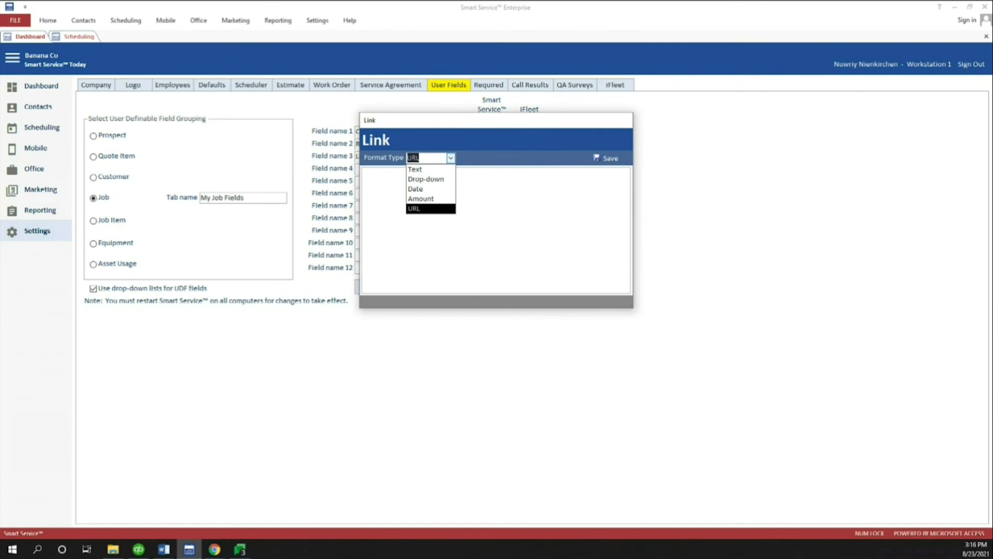
click(414, 209)
click(606, 158)
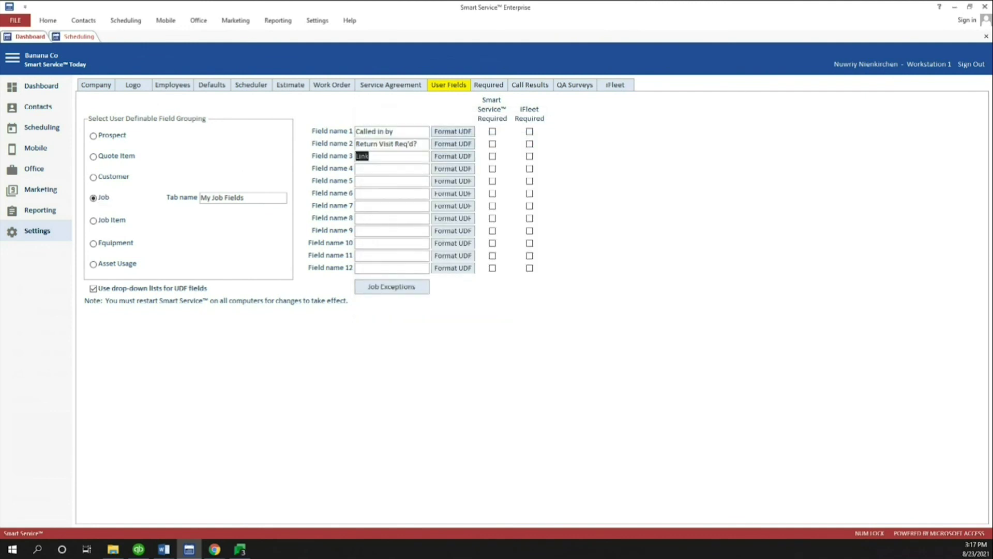
click(369, 155)
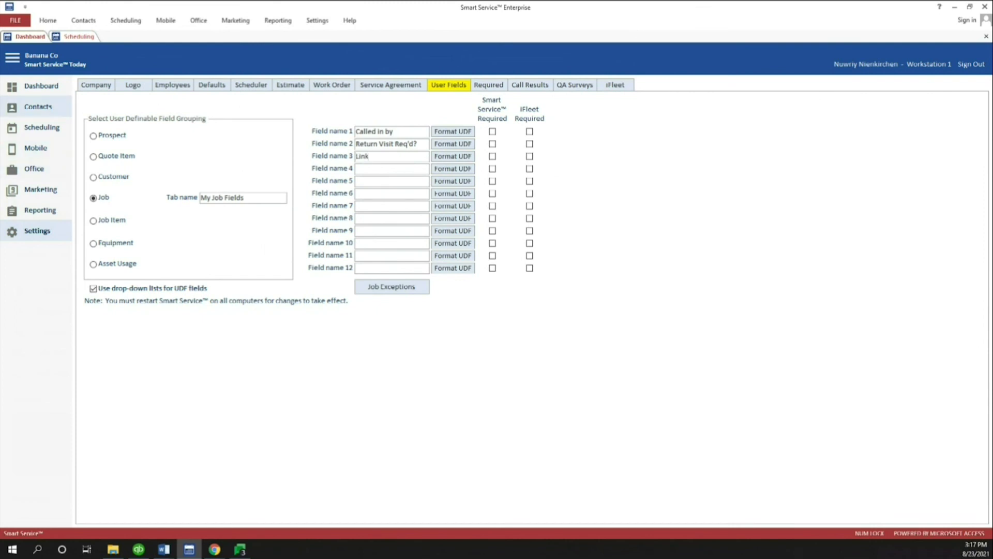
click(38, 107)
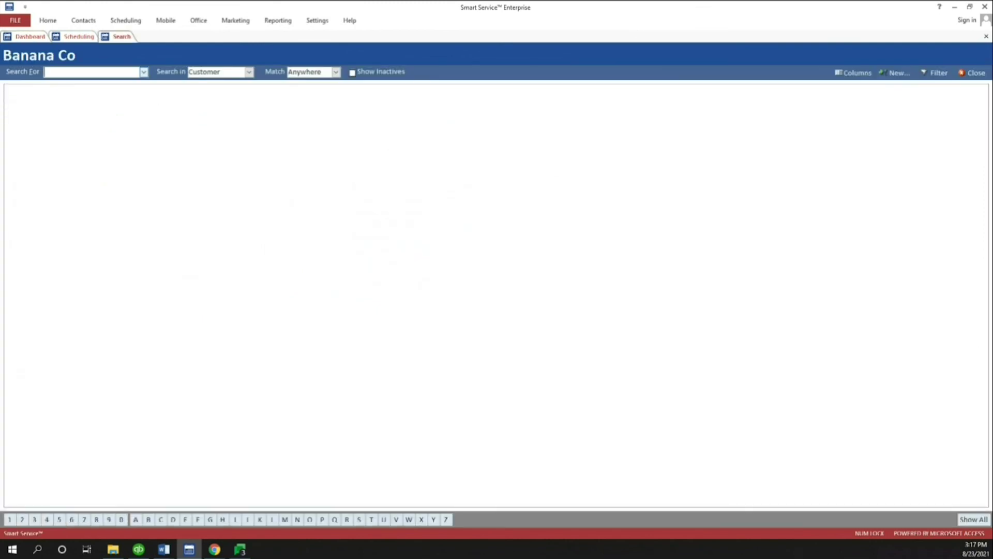
Search jobs for '*' and open a job's empty Link field on My Job Fields.
text(*)
key(Return)
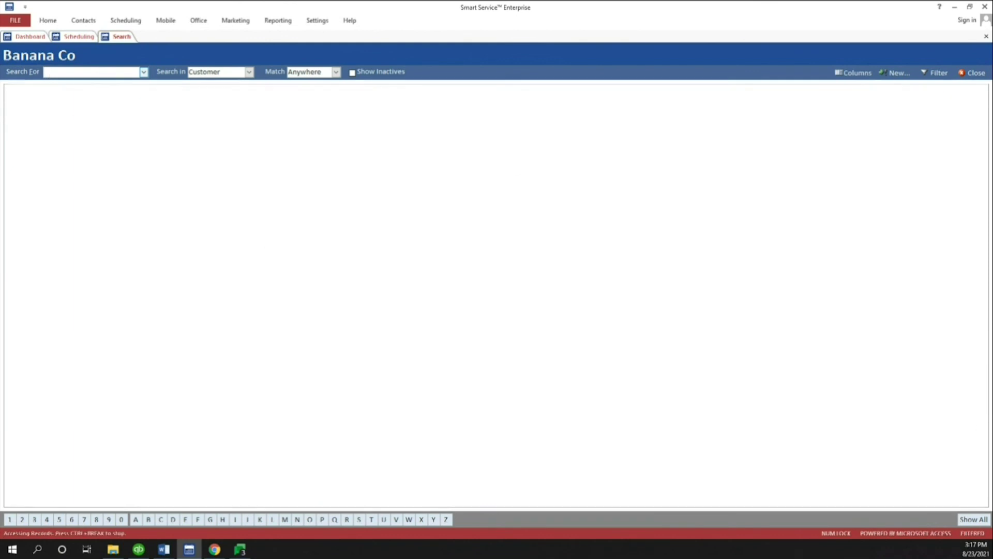
key(alt+Down)
key(Down)
key(Down)
key(Return)
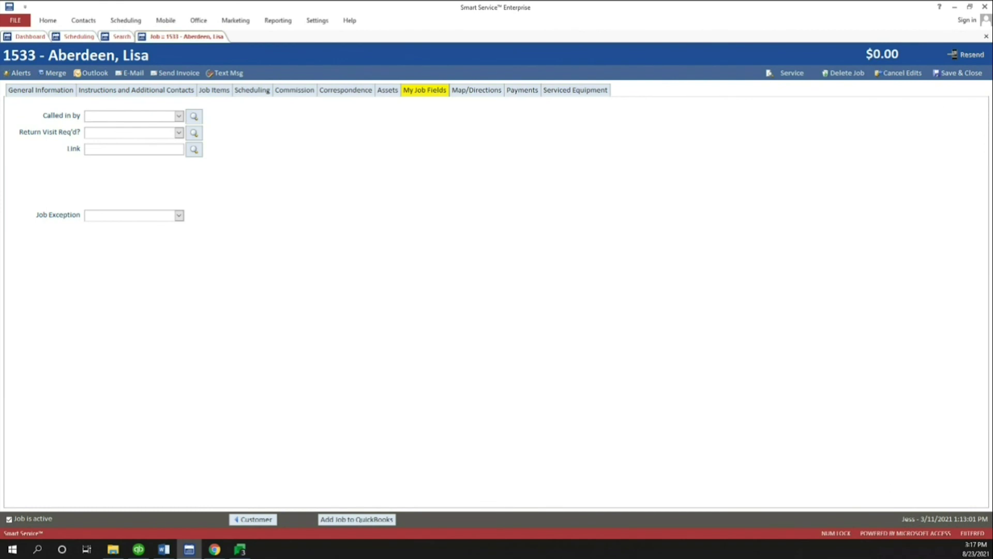
click(86, 149)
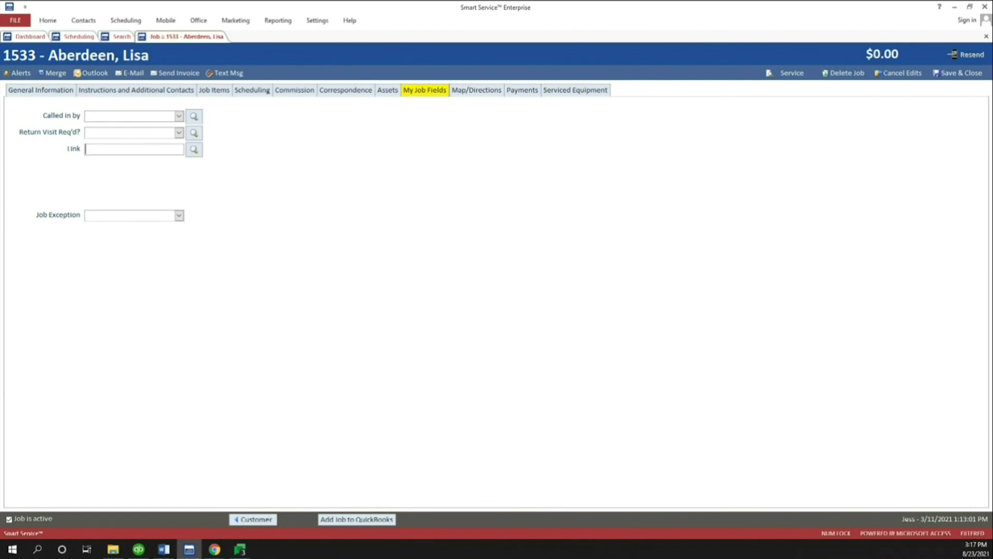